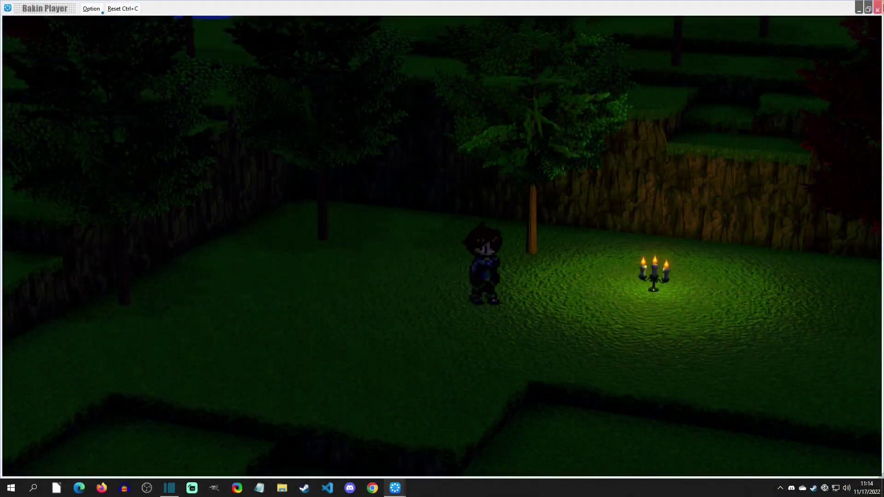
Step: Walk the hero to the candelabra on the dark map and pick it up
key("Right")
key("Down")
key("Left")
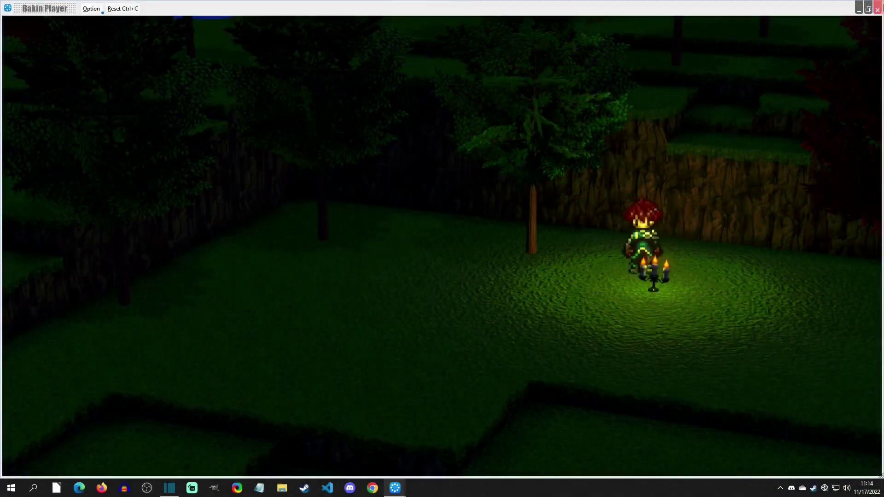
key("Down")
key("Return")
Step: Walk the hero around the dark map to examine how the carried light illuminates the surroundings
key("Right")
key("Down")
key("Left")
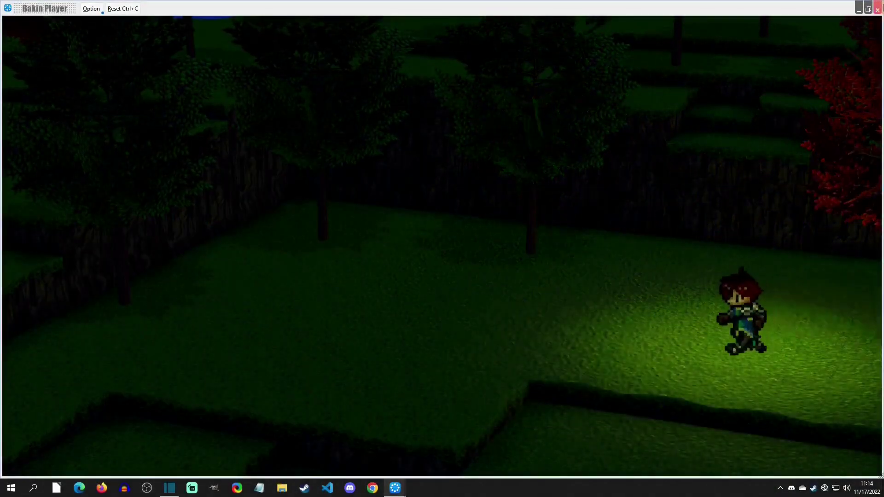
key("Up")
key("Left")
key("Down")
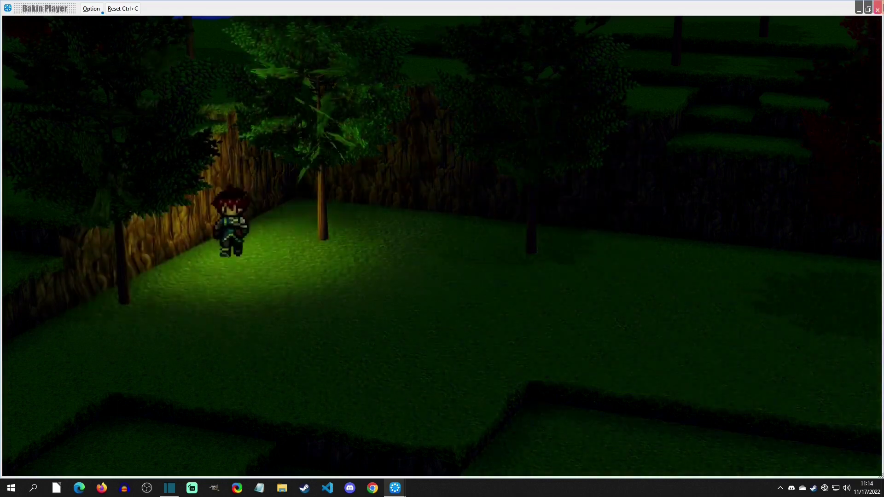
key("Right")
key("Up")
key("Left")
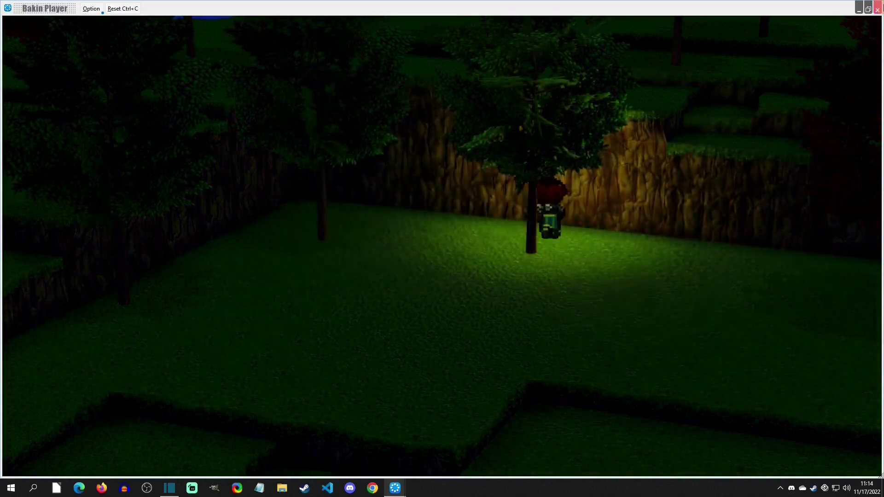
key("Down")
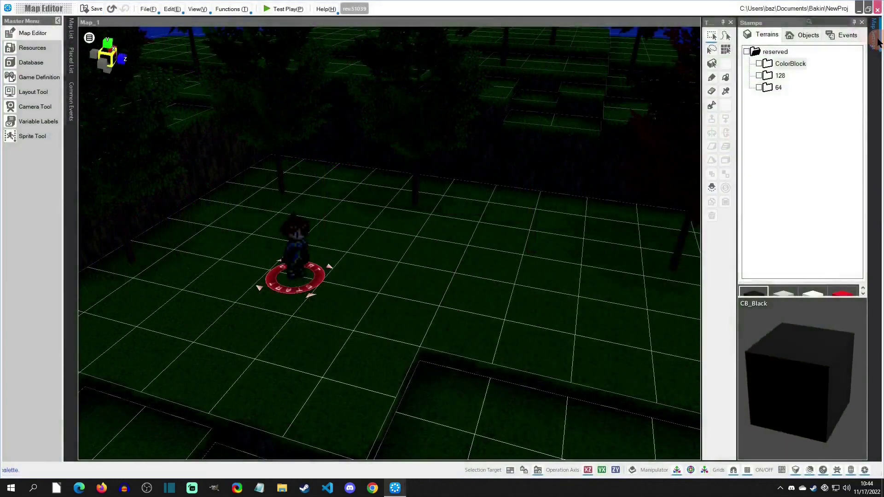
Step: Switch the map's rendering preset to Night for comparison and restore the TrueNight preset
left_click(873, 34)
left_click(703, 132)
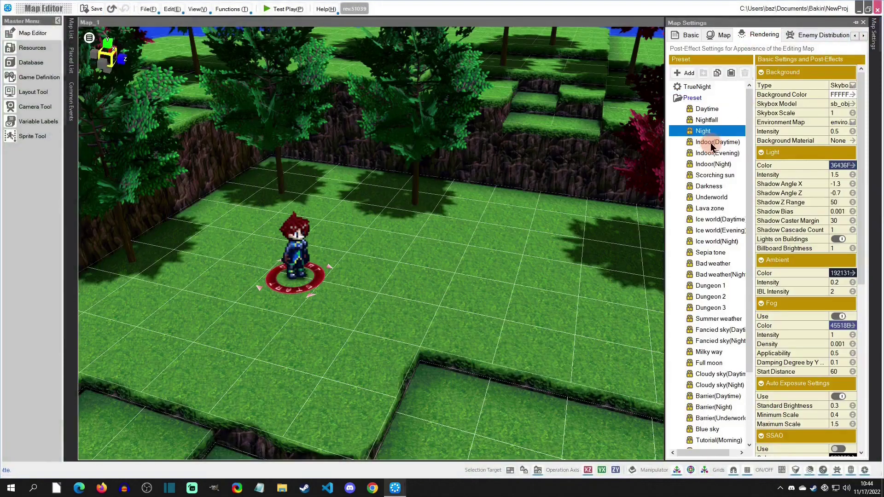
left_click(698, 87)
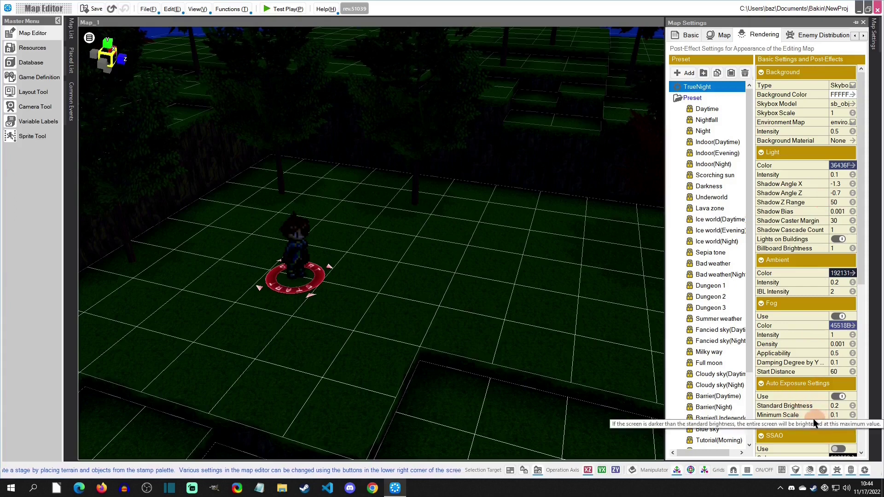
Step: Place a local light on the grass near X 13, Z 17 and test play the map to check its glow
left_click(876, 45)
left_click(712, 189)
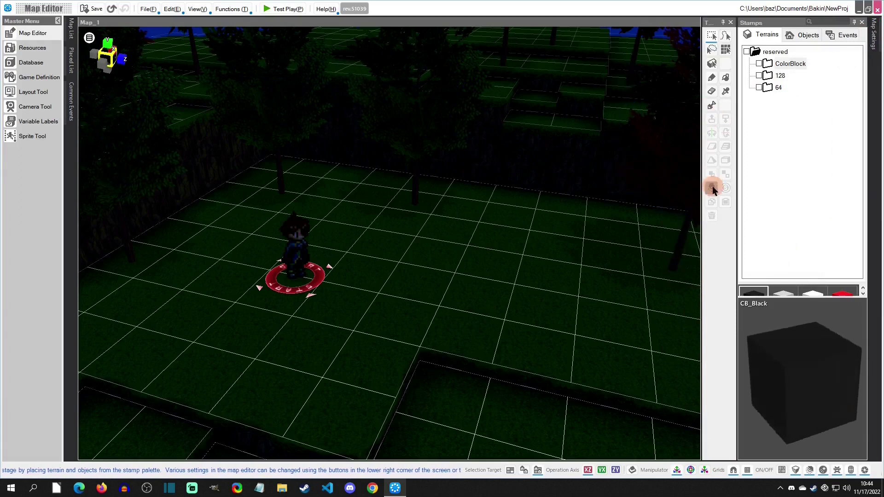
left_click(526, 249)
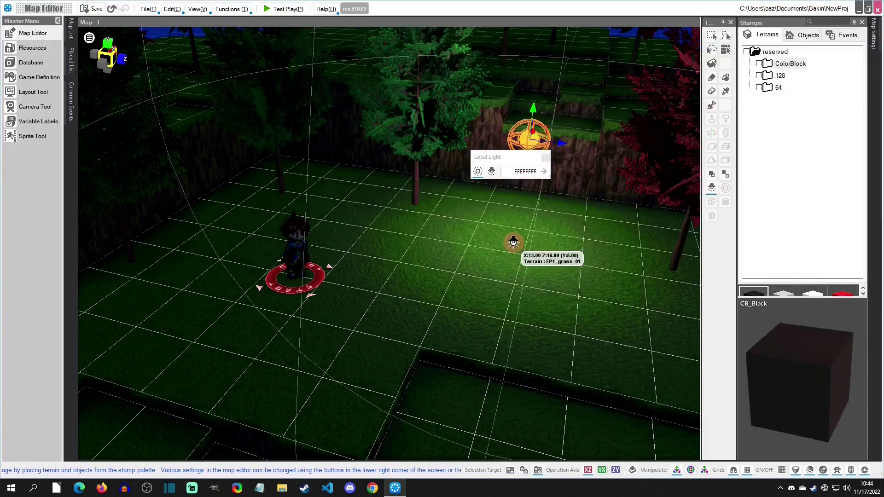
left_click(286, 9)
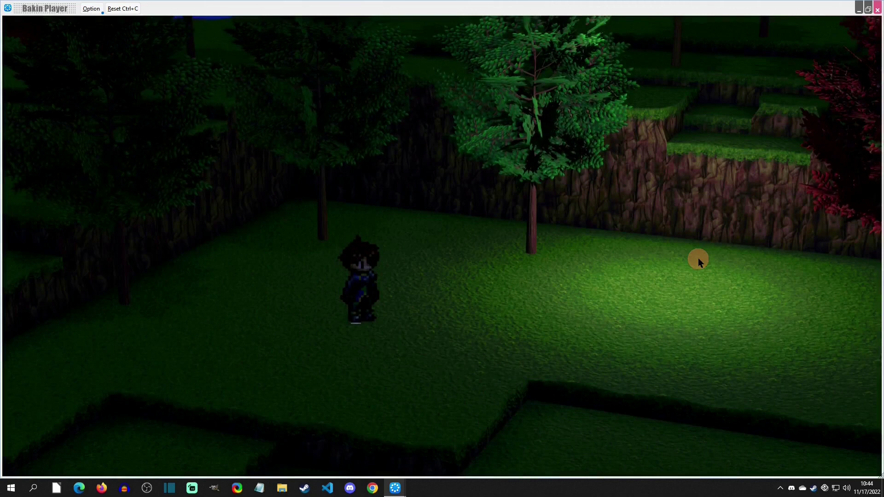
left_click(877, 8)
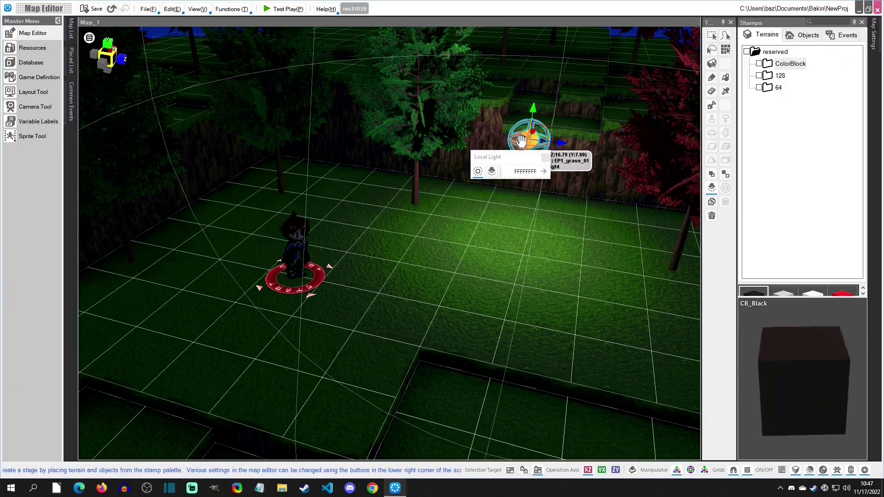
Step: Try the spotlight type on the placed local light and restore the point light type
right_click(521, 141)
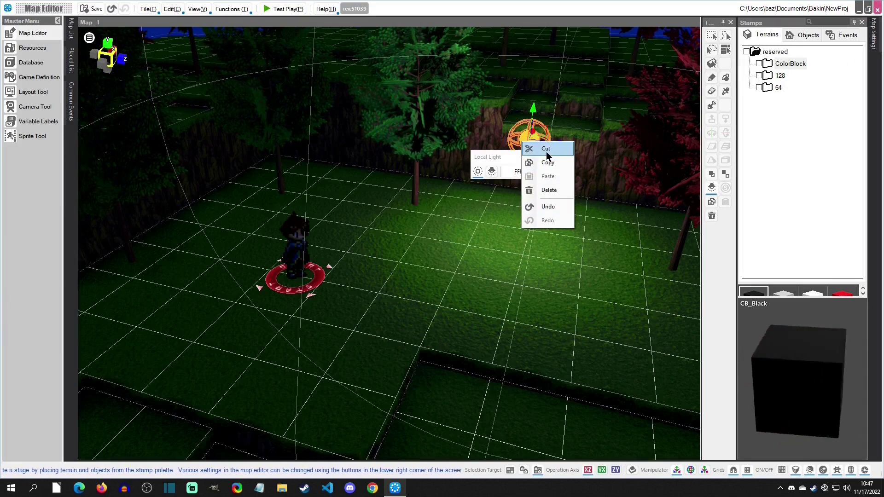
left_click(527, 133)
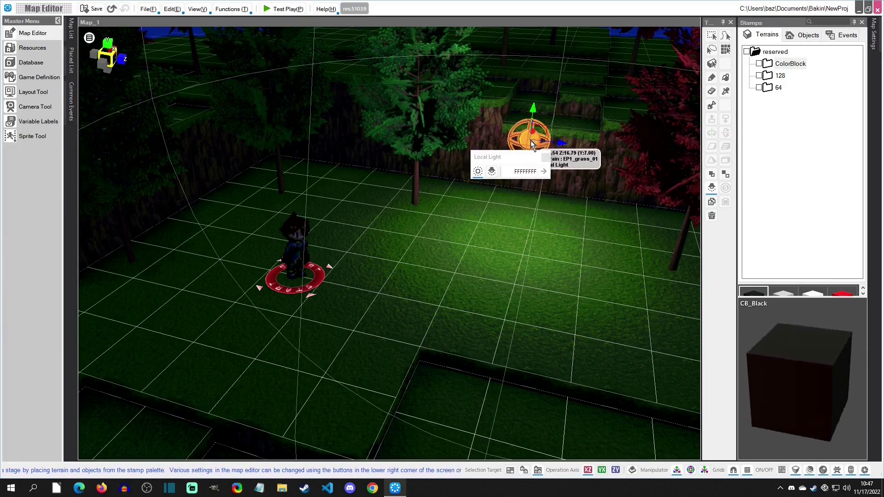
left_click(492, 172)
left_click(477, 172)
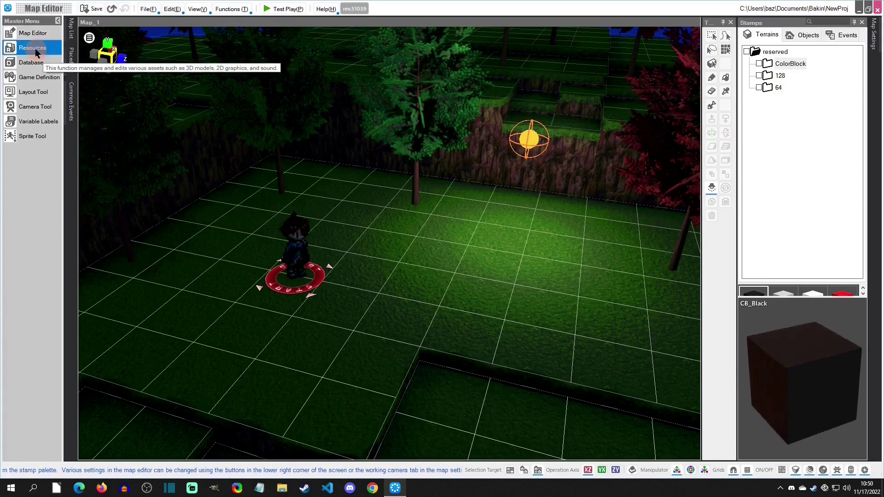
Step: Duplicate the reserved Hero A stamp in the 2D Stamps resources, adding the copy with another ID
left_click(35, 48)
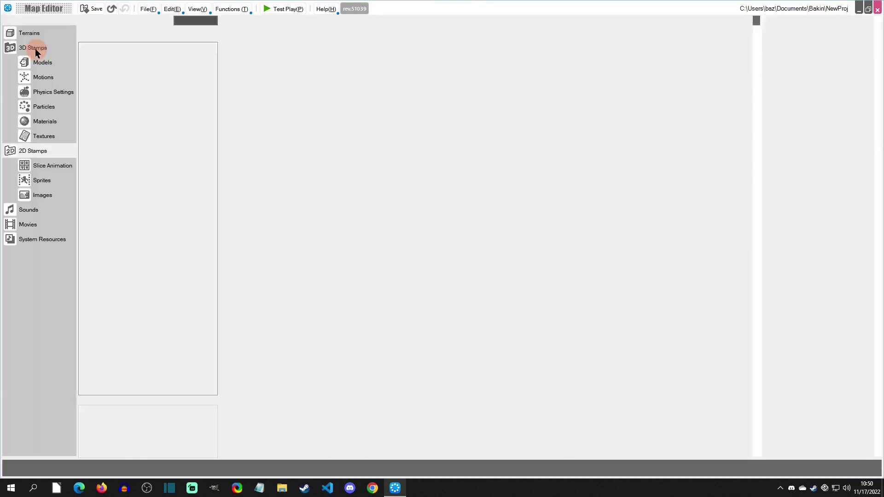
left_click(115, 58)
left_click(114, 71)
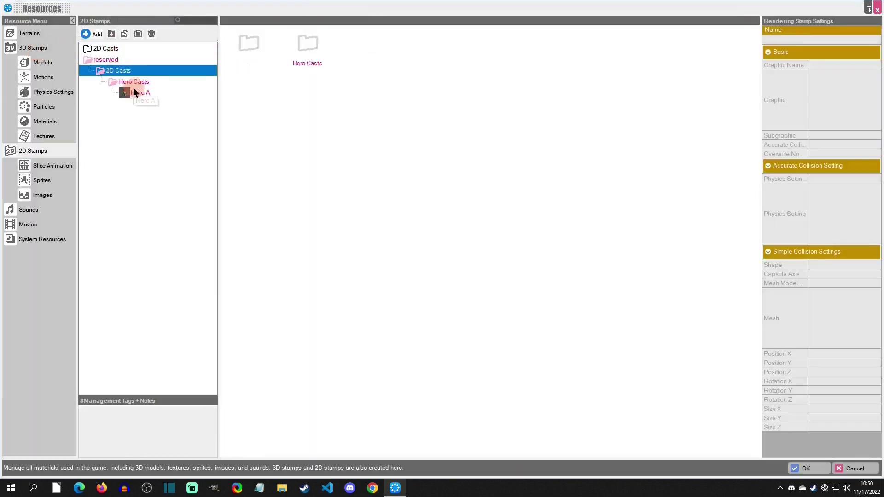
left_click(159, 96)
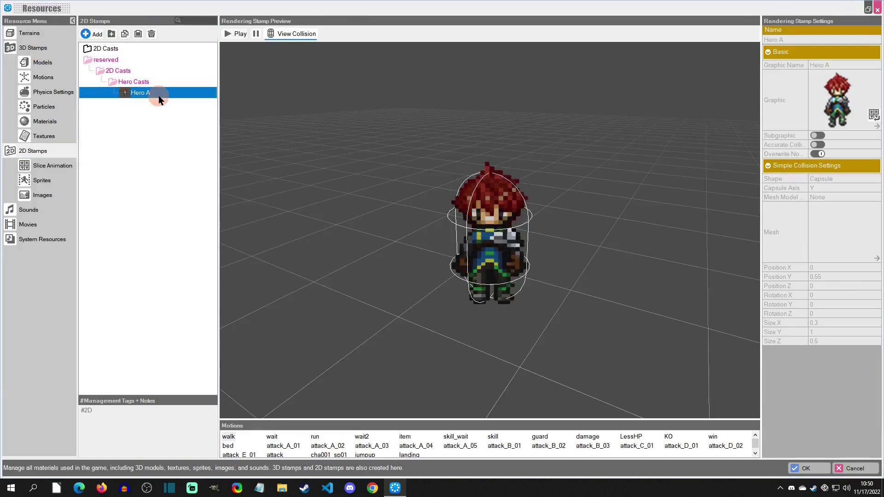
key("ctrl+v")
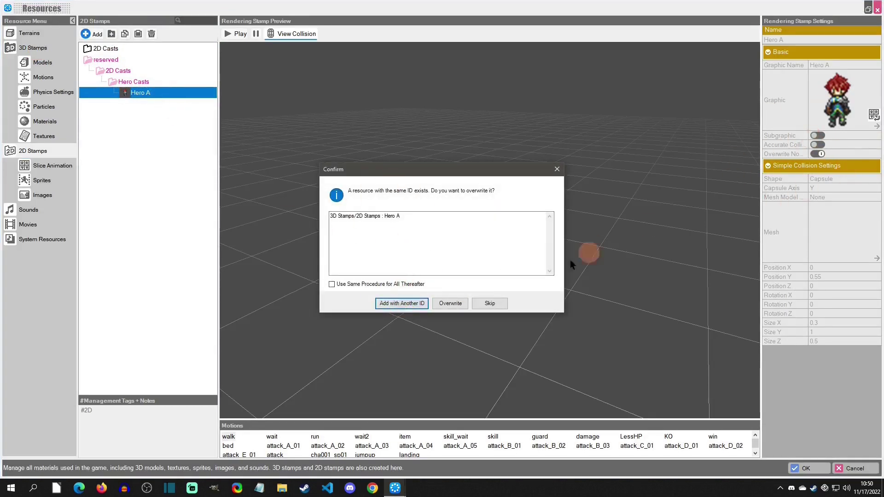
left_click(387, 303)
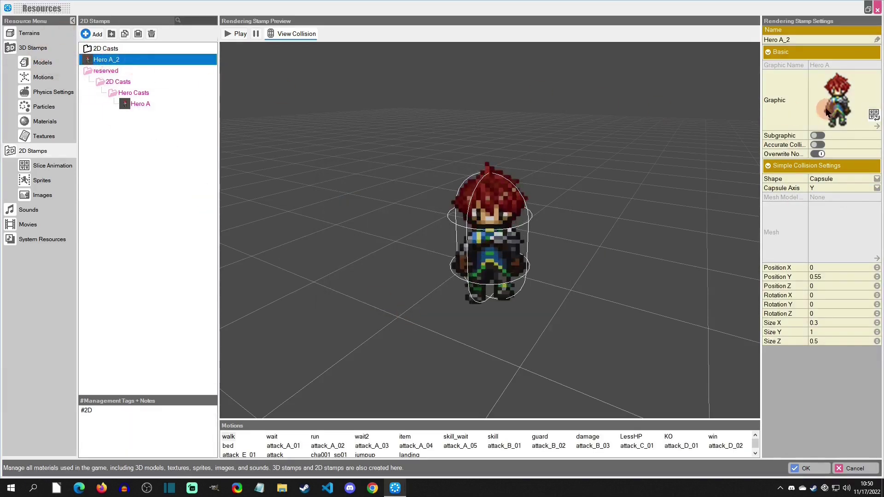
Step: Enable the subgraphic option on Hero A_2 and turn on the local light linked to Sub1
left_click(817, 135)
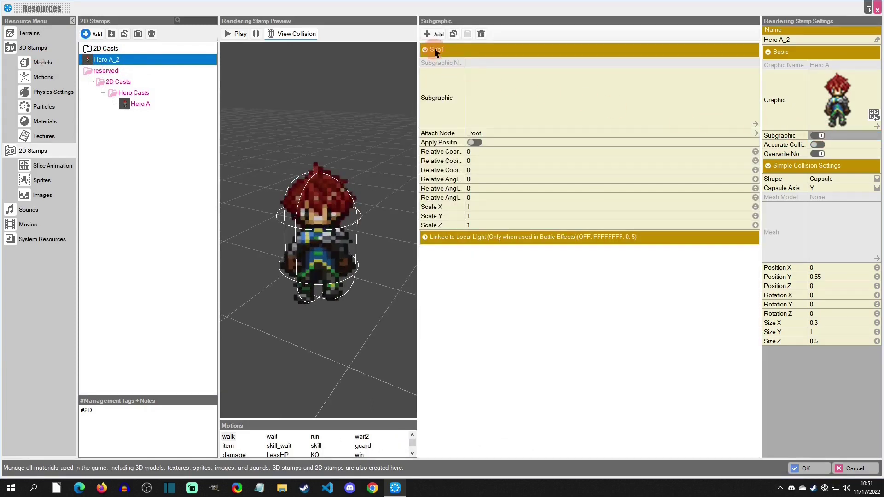
left_click(435, 50)
left_click(438, 51)
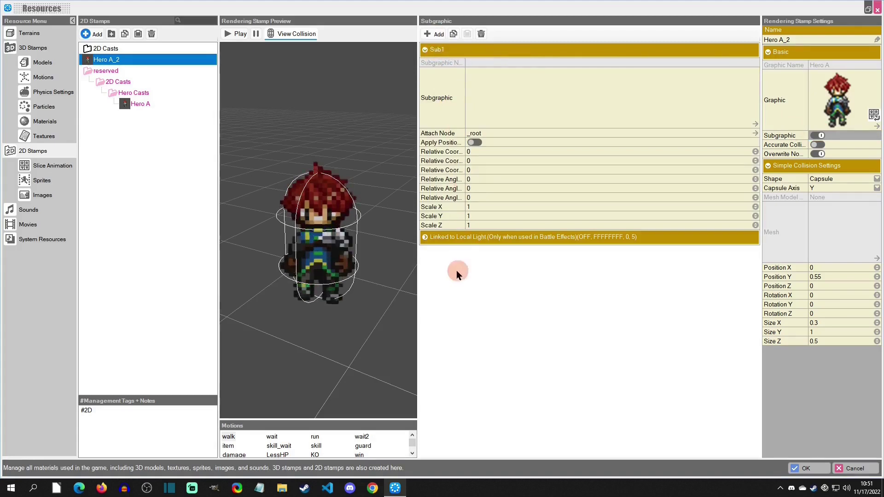
left_click(445, 240)
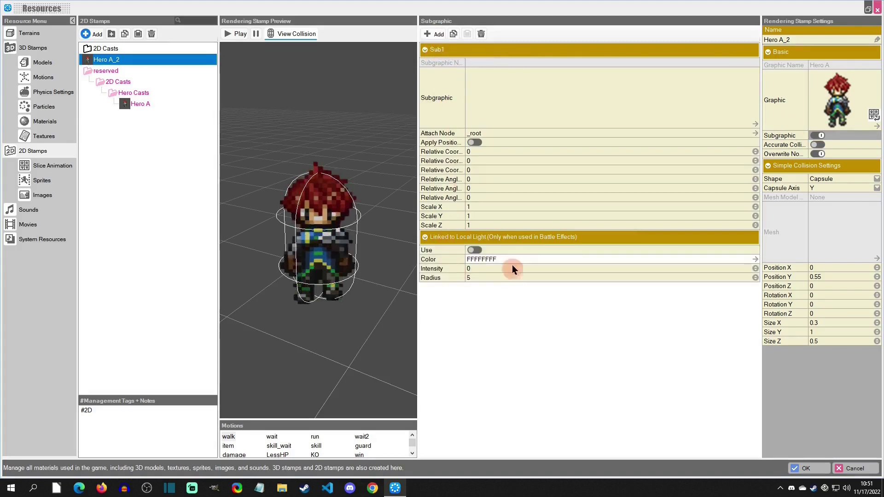
left_click(476, 252)
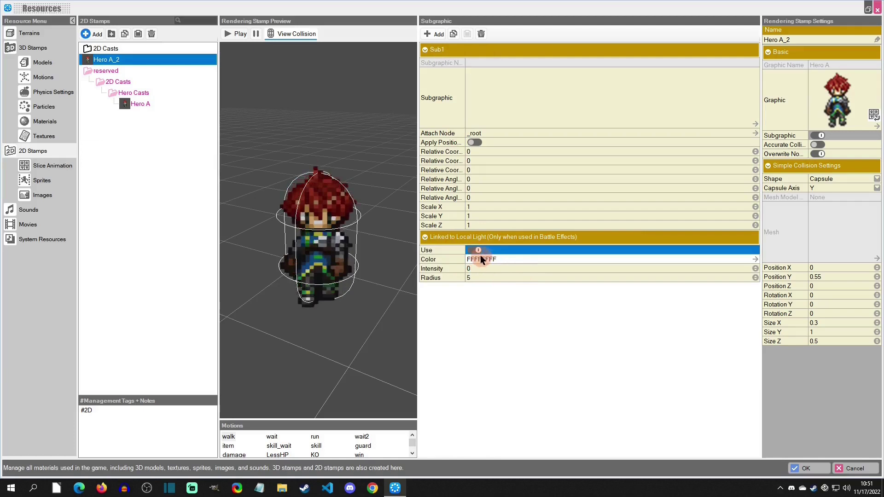
Step: Set the linked local light's color to yellow, FFEA00FF
left_click(494, 259)
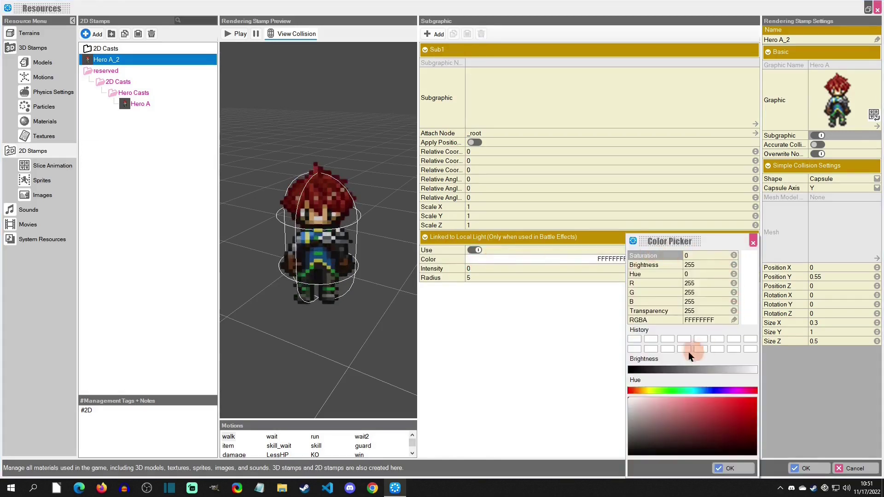
left_click(646, 390)
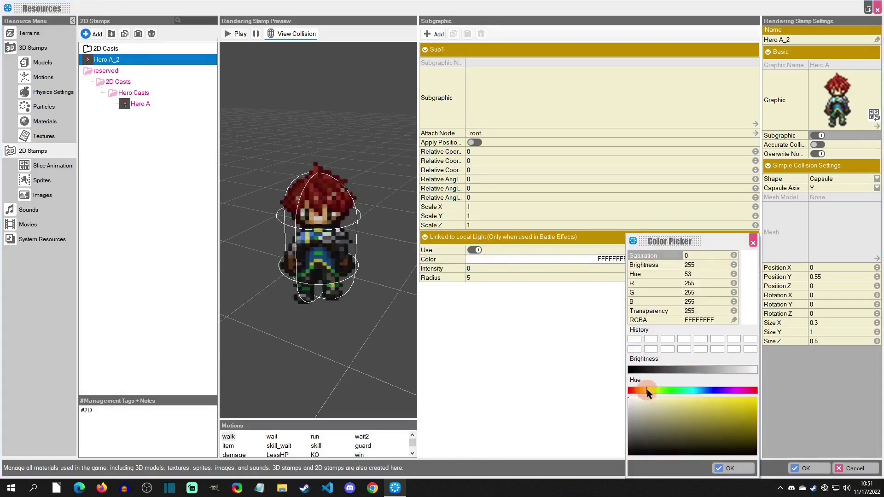
left_click_drag(647, 389, 788, 379)
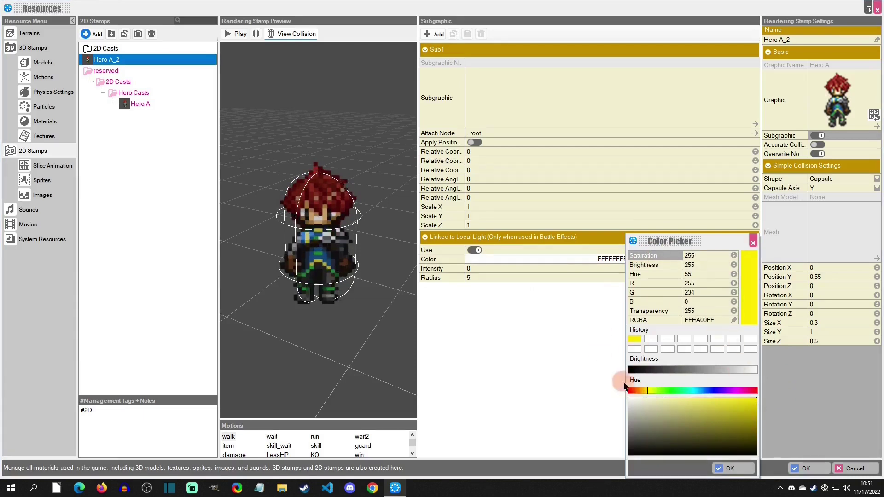
left_click(733, 466)
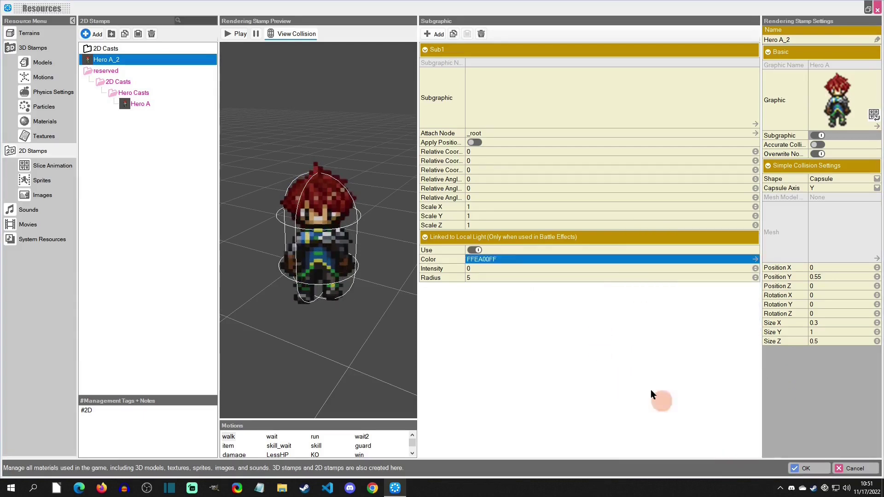
Step: Set the linked local light's intensity to 5 and widen the column of subgraphic property names
left_click(482, 269)
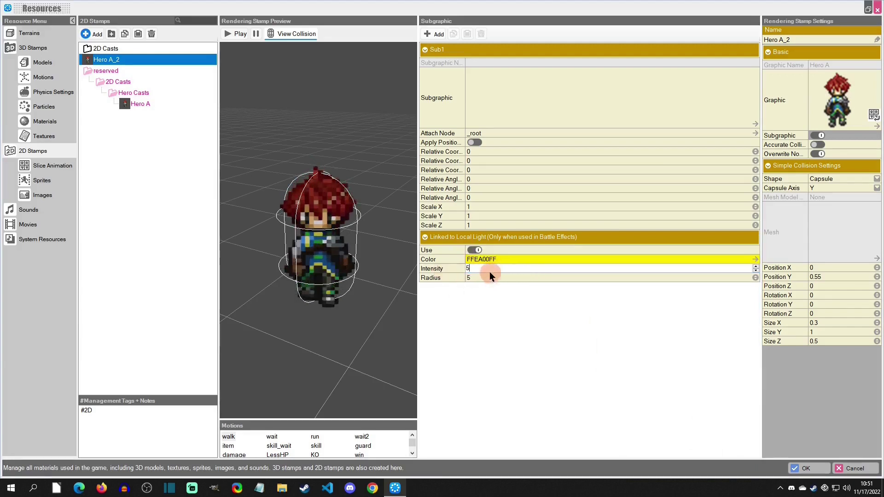
left_click(505, 278)
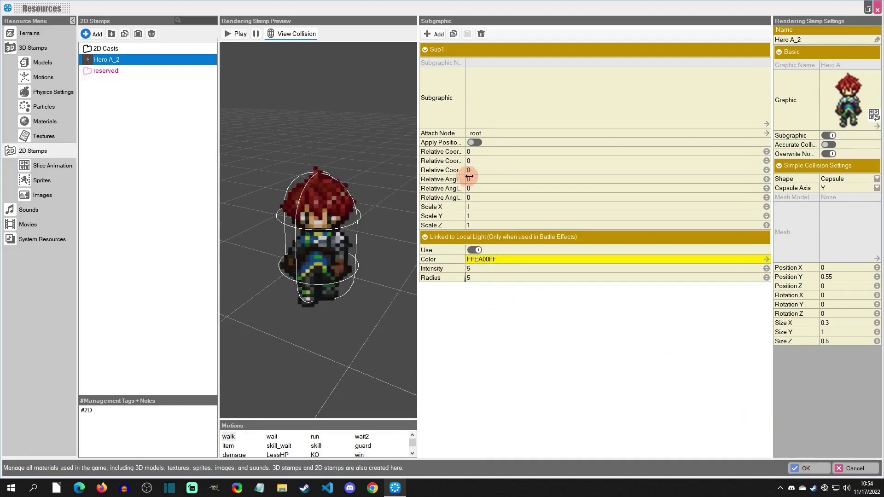
left_click_drag(468, 164, 488, 164)
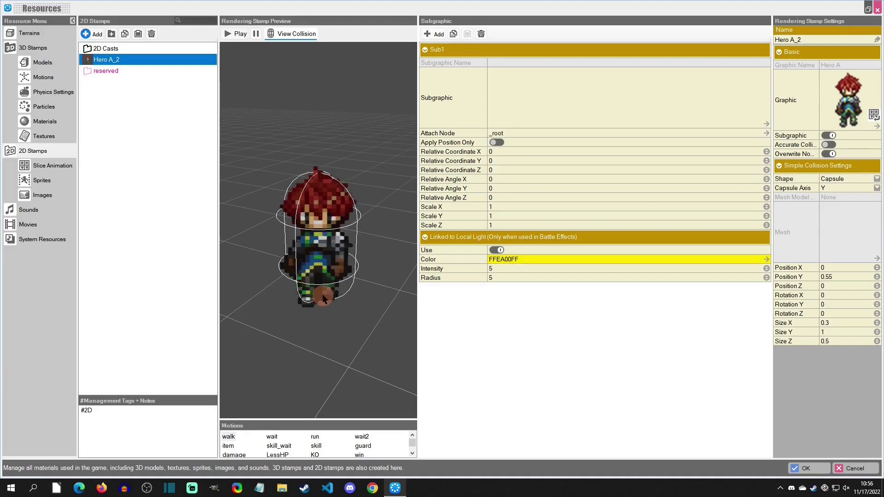
Step: Assign the EP1_waterjug model from the BasicSet Indoor models as Sub1's subgraphic on Hero A_2
left_click(559, 101)
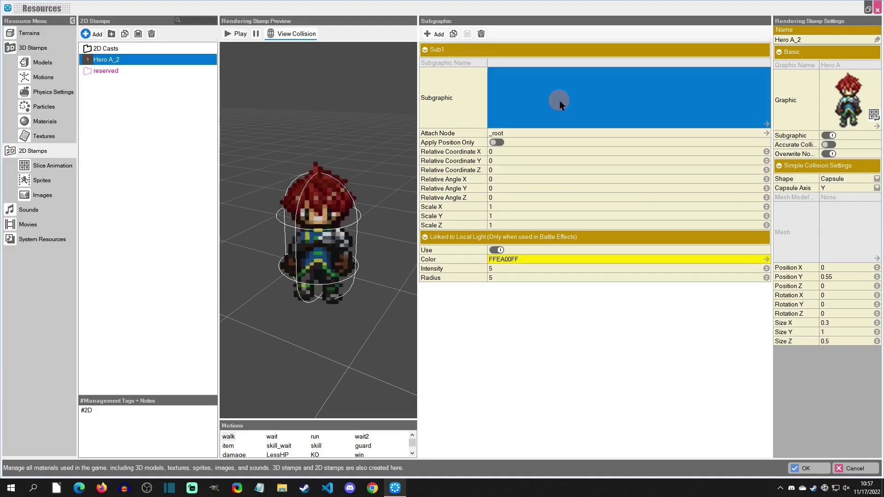
left_click(559, 91)
left_click(486, 259)
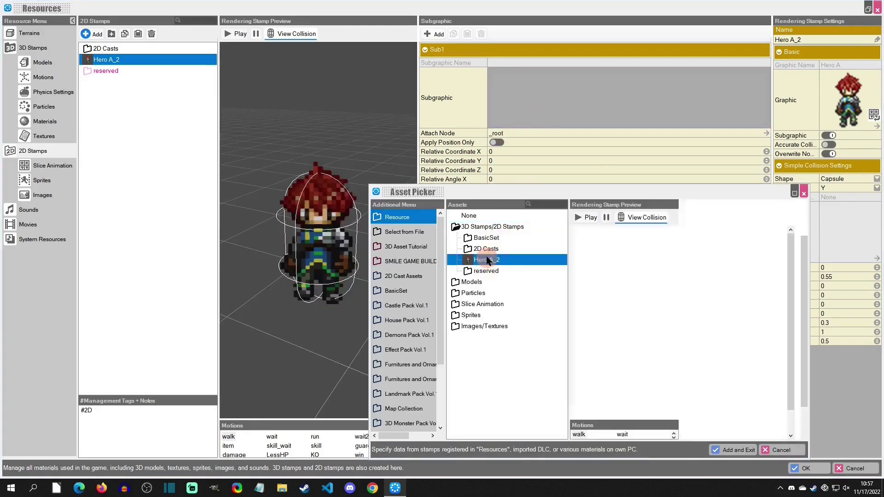
left_click(477, 283)
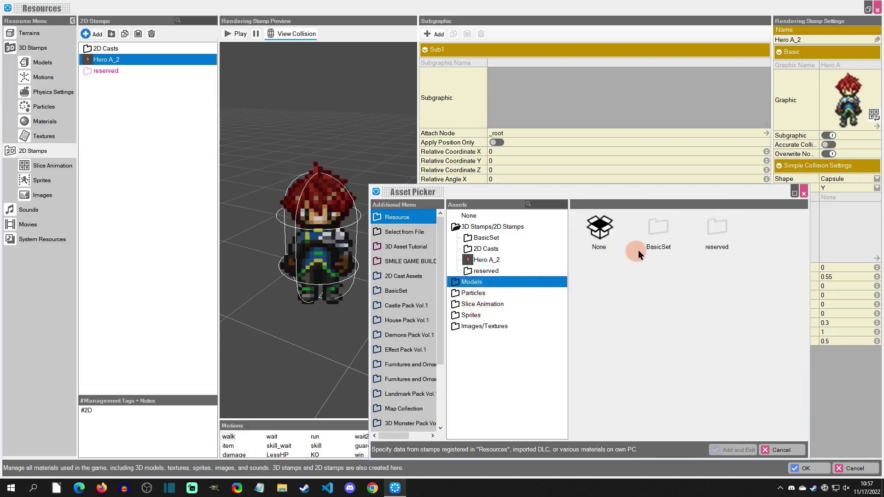
double_click(658, 234)
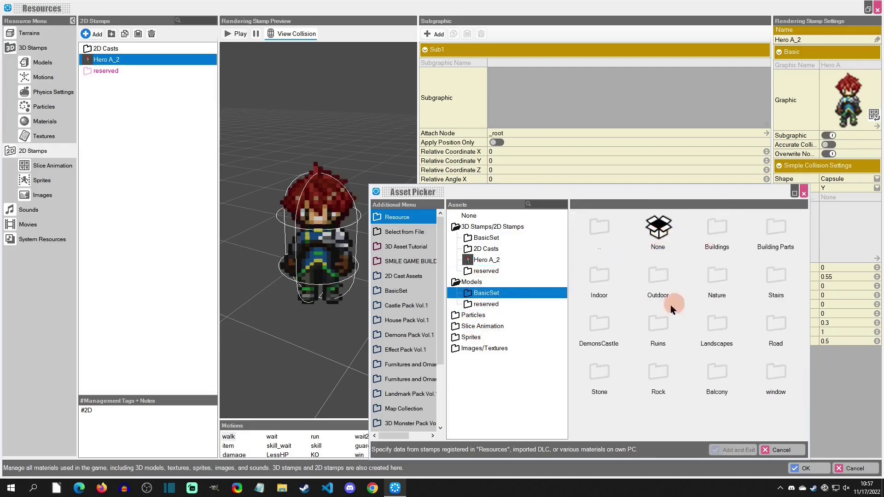
double_click(606, 287)
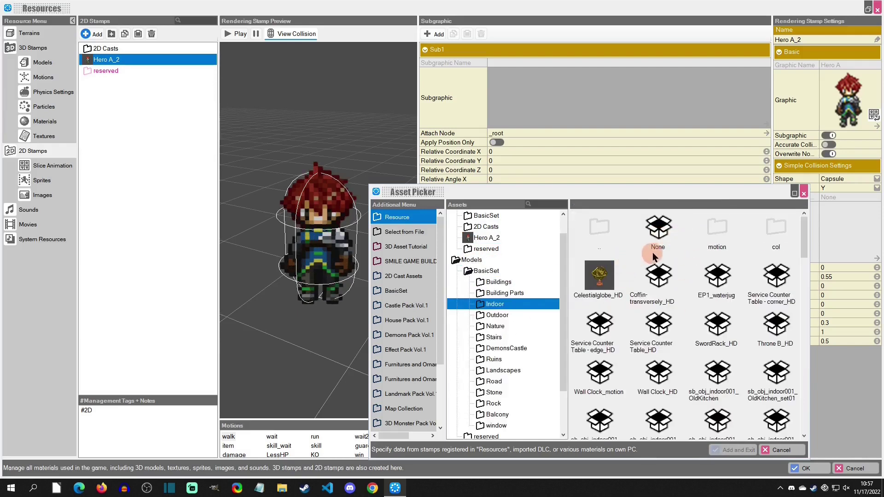
left_click(606, 283)
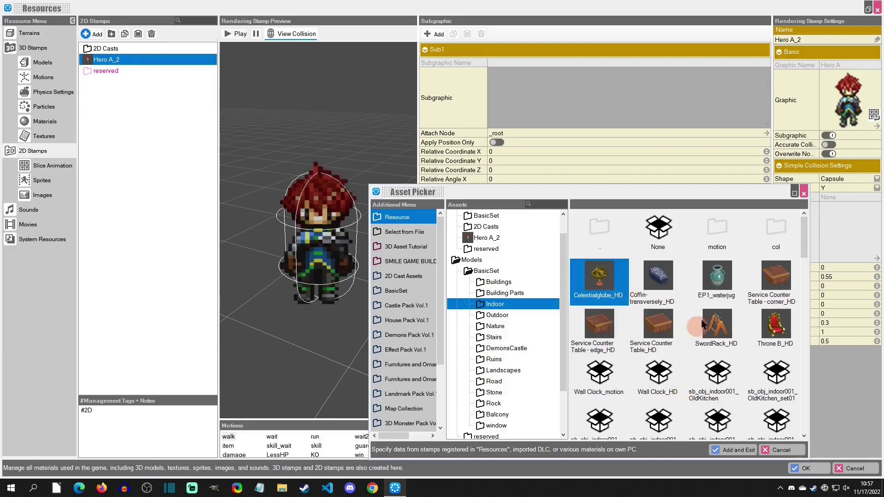
left_click(719, 279)
left_click(734, 451)
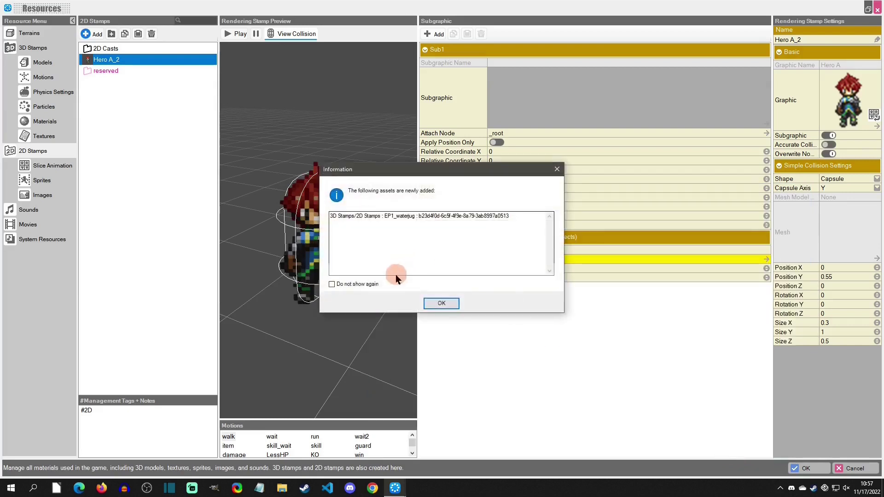
left_click(444, 303)
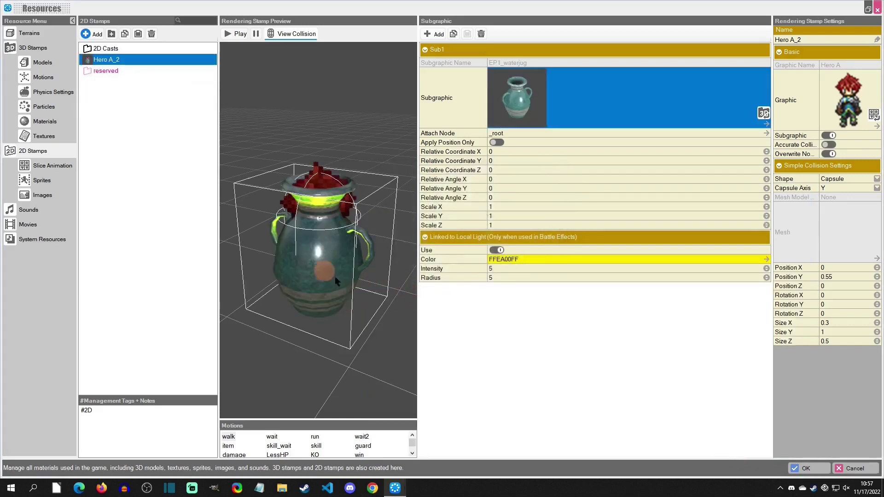
Step: Scale the water jug subgraphic down to 0.1 on the X, Y and Z axes
left_click(526, 206)
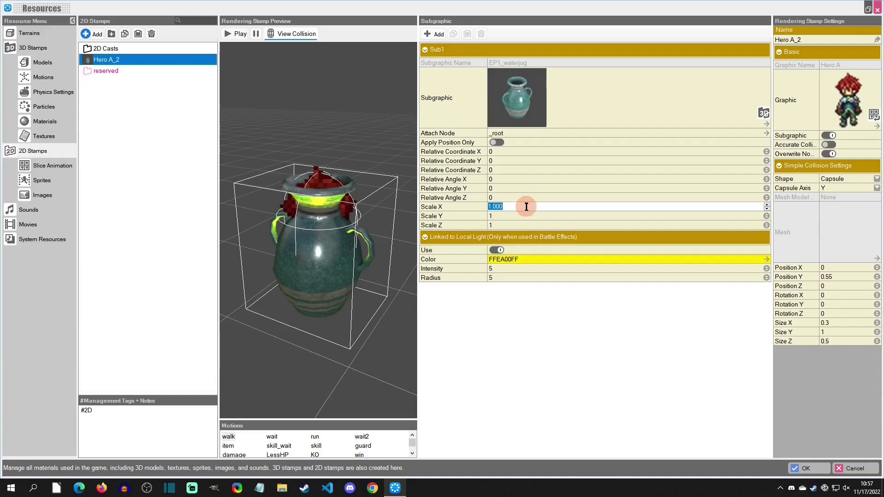
type(".1")
left_click(493, 217)
type(".1")
left_click(506, 225)
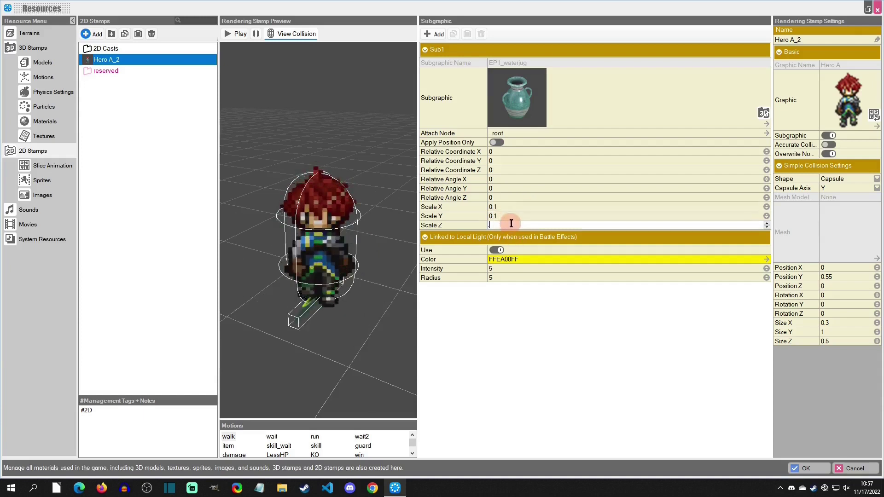
type(".1")
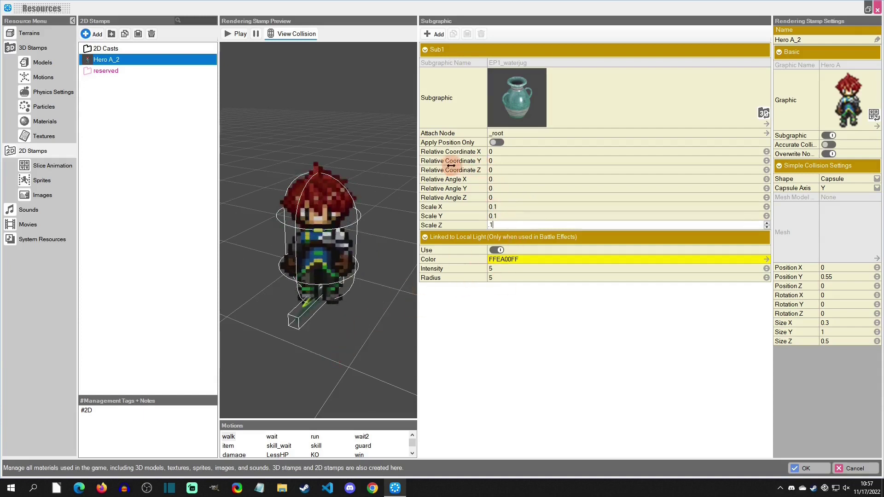
Step: Set Sub1's Relative Coordinate Y to 1 so the subgraphic sits at the top of the hero's head
left_click(500, 162)
type("5.")
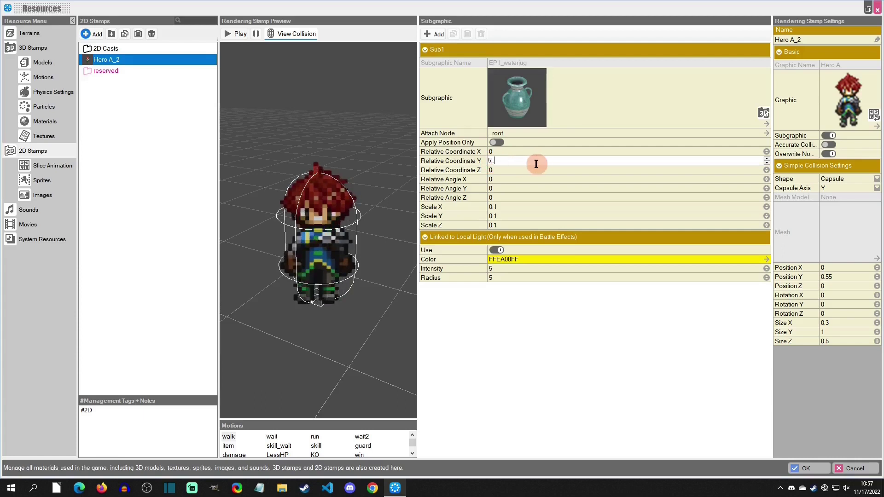
key("Return")
left_click(523, 161)
type("1")
key("Return")
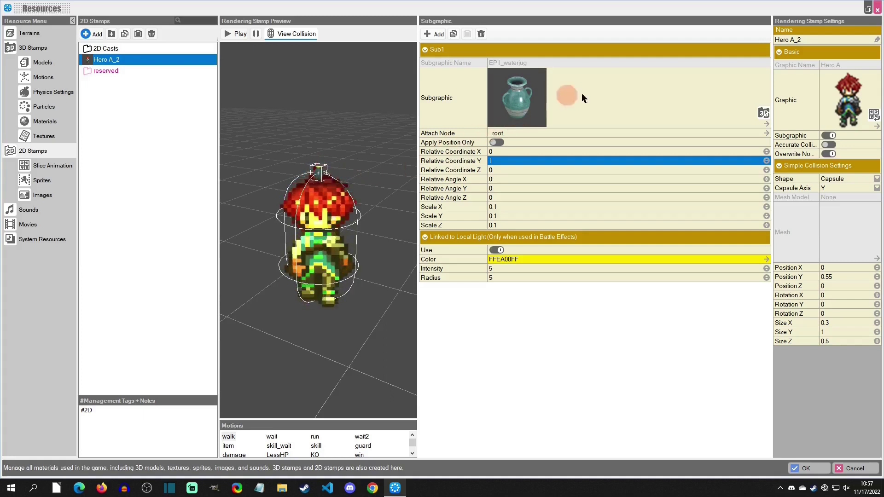
Step: Remove the water jug from Sub1 by setting its subgraphic asset to None
left_click(593, 94)
double_click(593, 94)
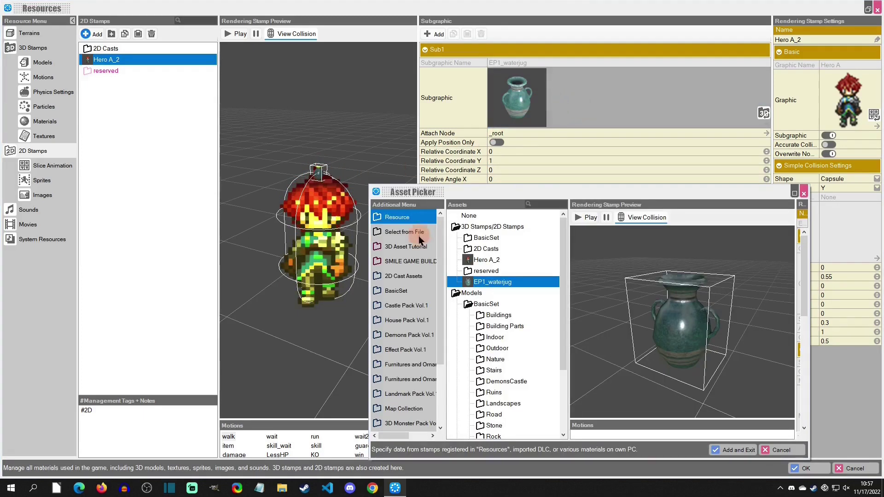
left_click(469, 216)
left_click(733, 449)
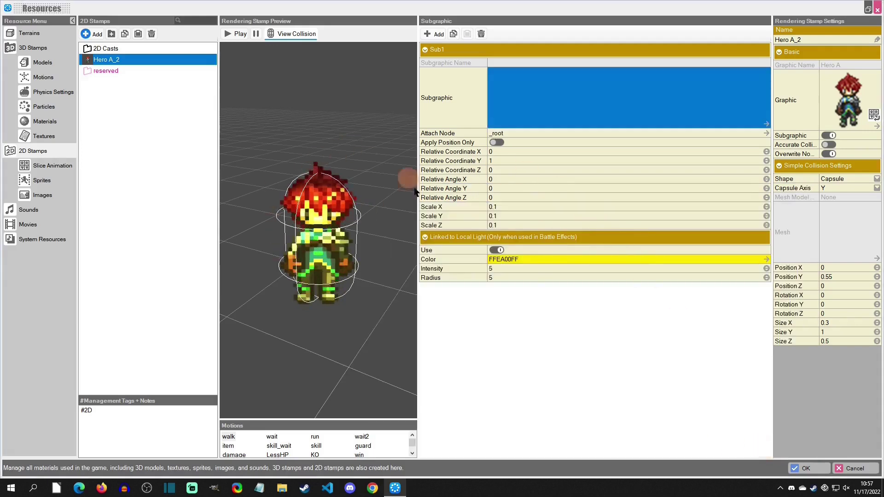
Step: Set Sub1's Scale X, Scale Y and Scale Z back to 1
left_click(509, 207)
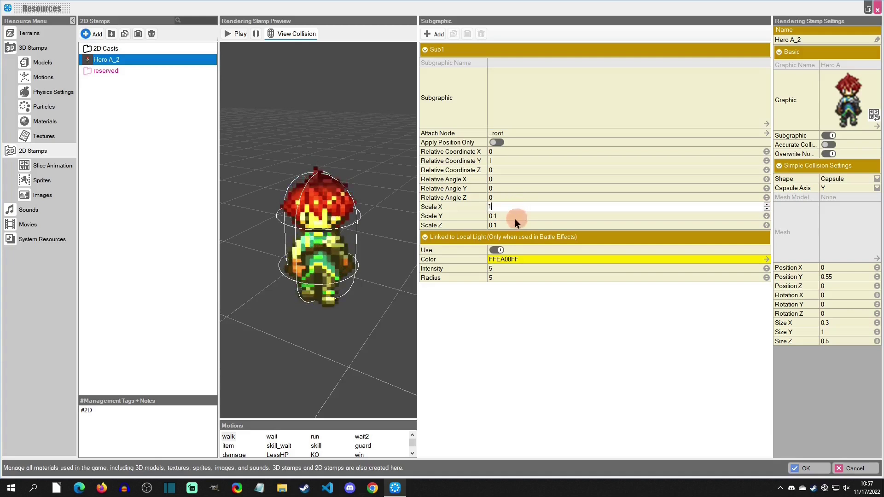
type("1")
key("Tab")
type("1")
key("Tab")
type("1")
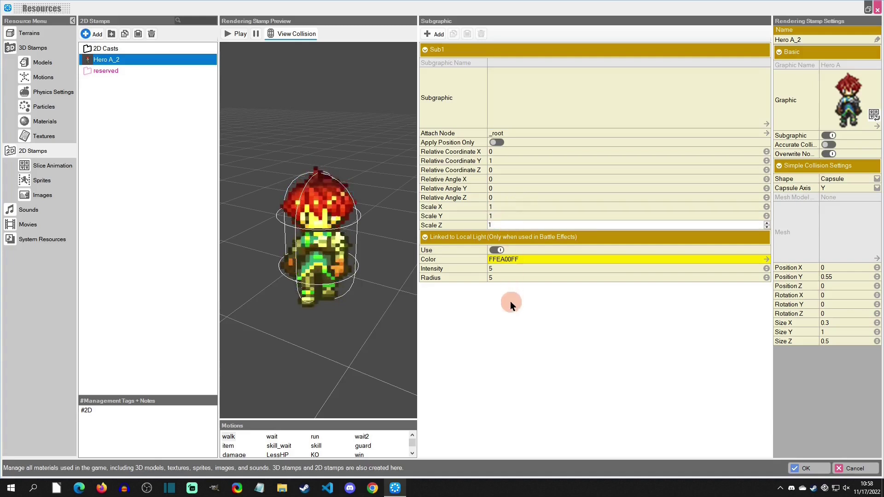
left_click(511, 223)
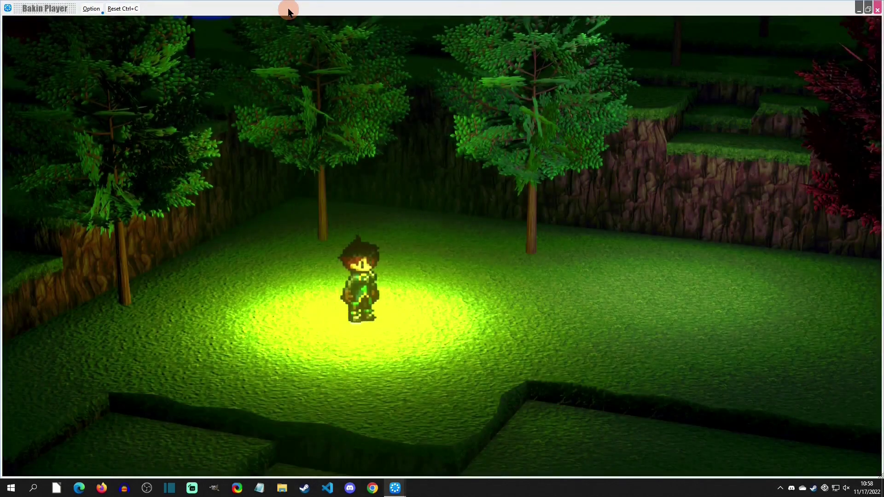
Step: Walk the hero back and forth in the test play to check the carried light, and close the player
key("d")
key("a")
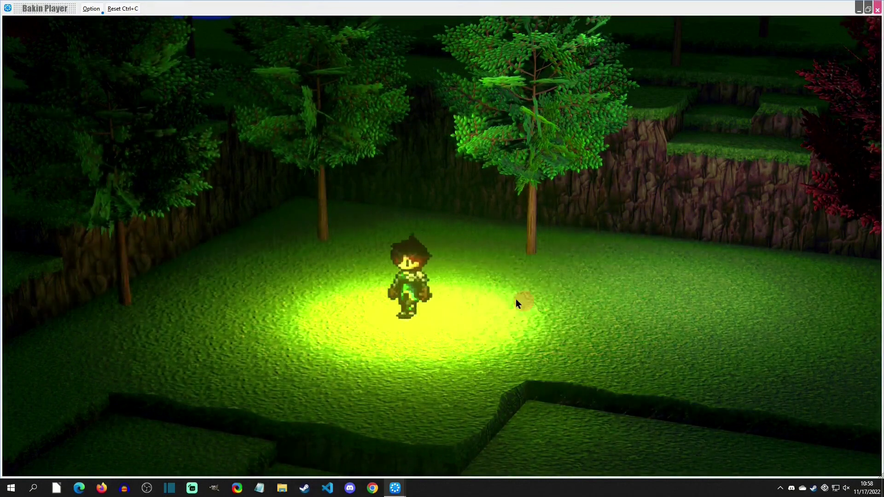
key("d")
key("Right")
key("Left")
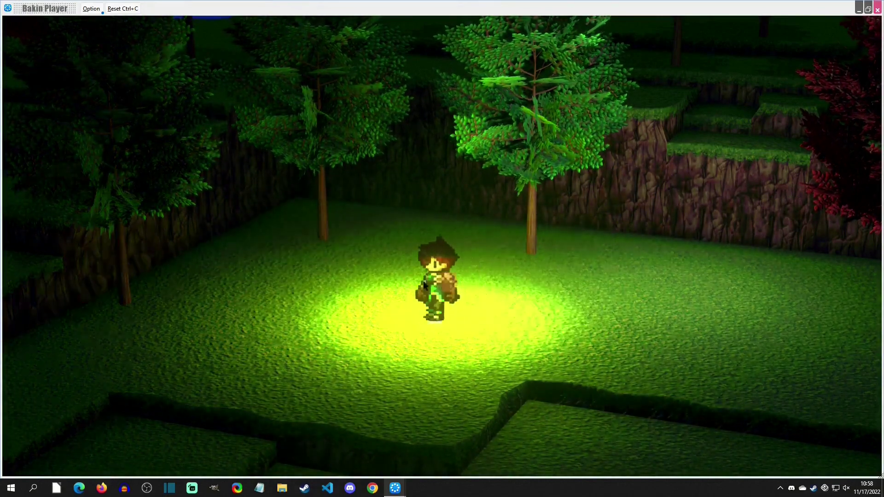
key("Right")
key("Left")
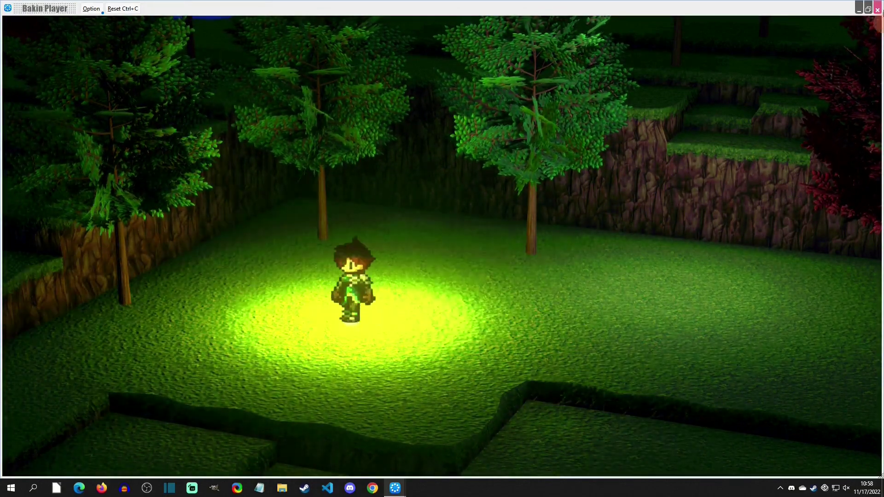
left_click(879, 10)
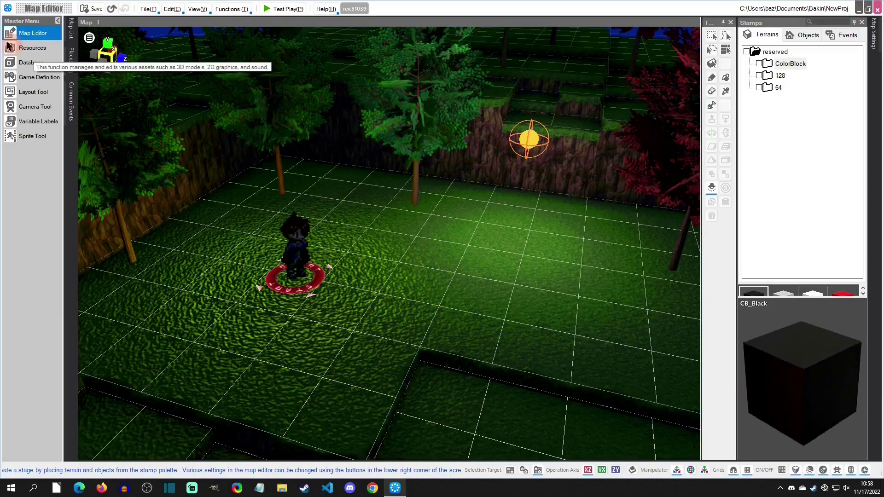
Step: Set the intensity of Hero A_2's linked local light to 1 in the 2D Stamps resources and confirm the changes
left_click(34, 52)
left_click(381, 290)
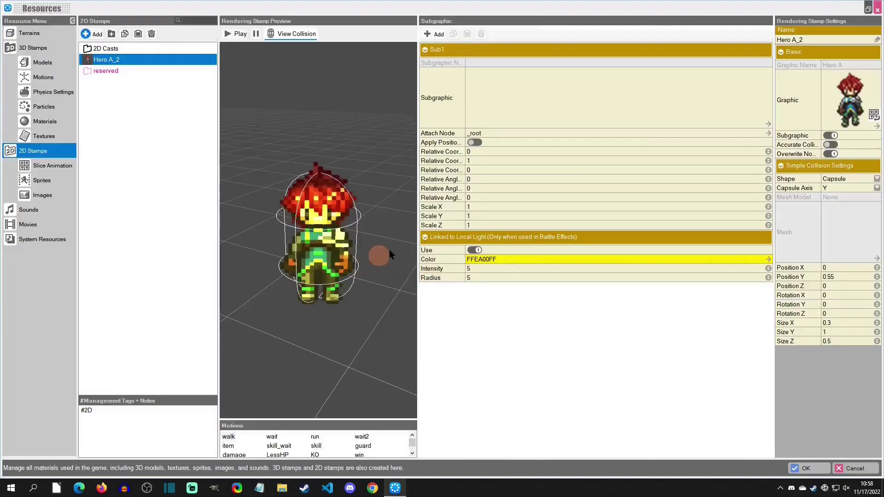
left_click(502, 269)
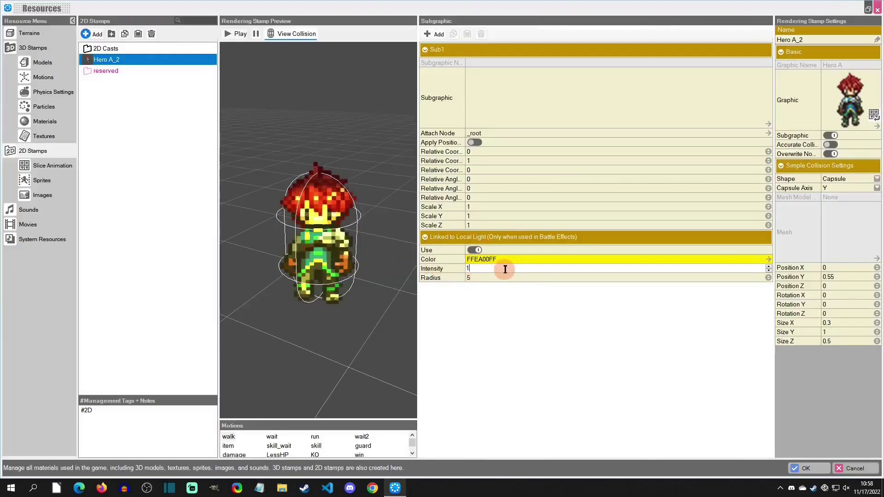
left_click(810, 467)
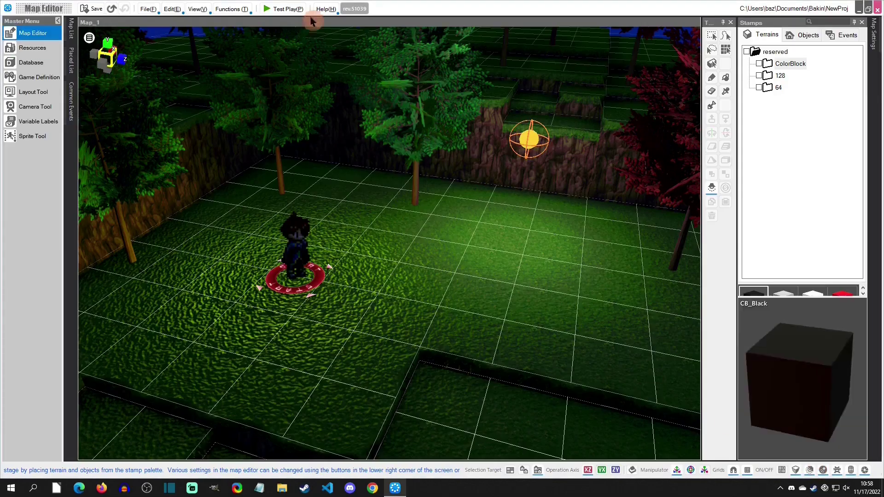
Step: Test play the map and walk the hero around the clearing to check how the carried light illuminates the surroundings
left_click(290, 9)
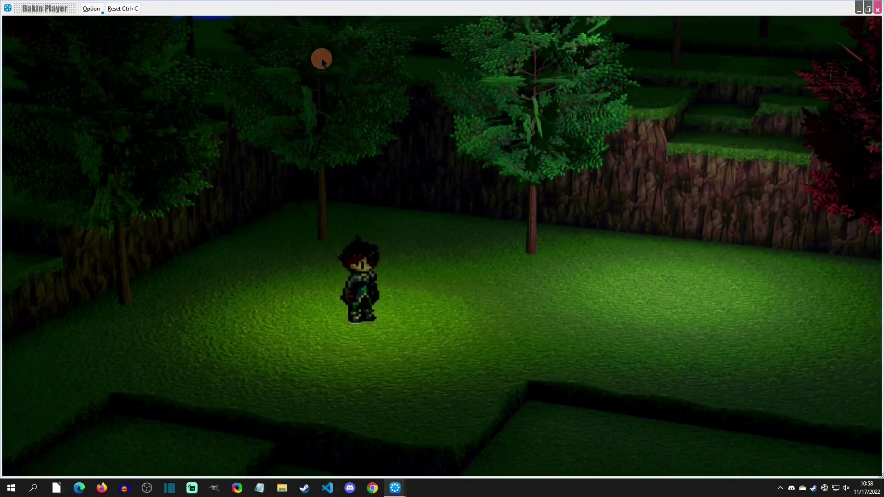
key("d")
key("a")
key("Left")
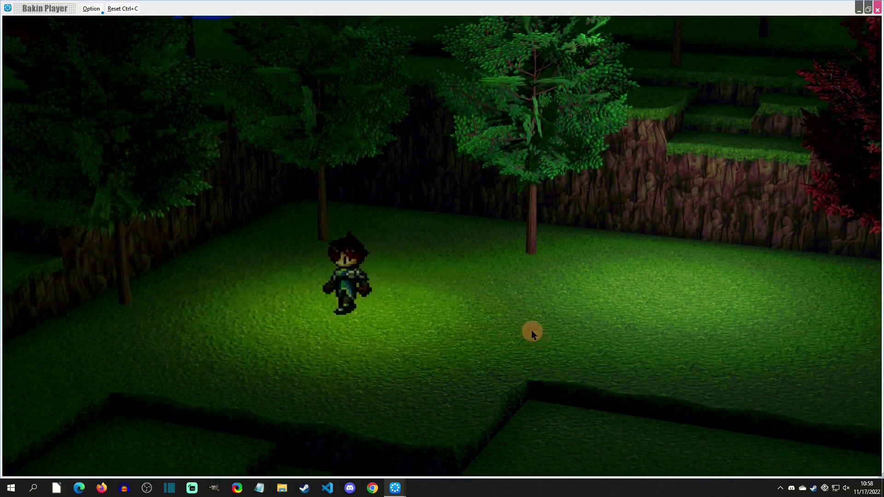
key("Up")
key("Right")
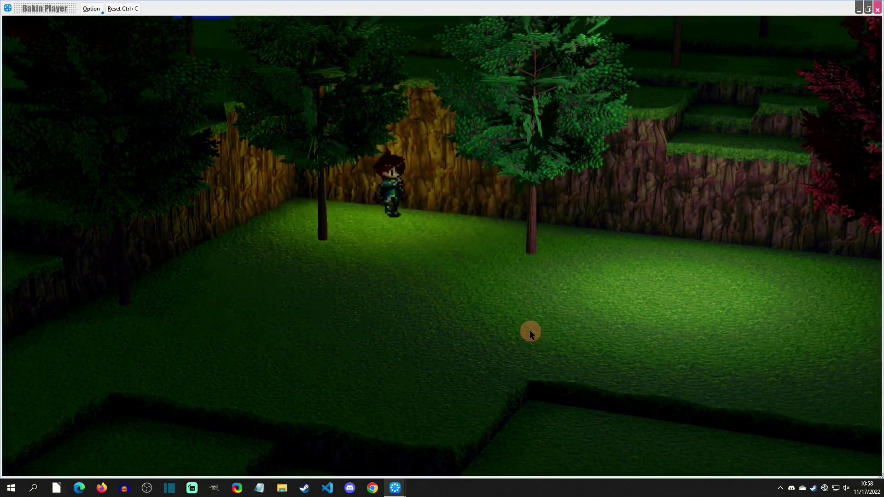
key("Down")
key("Left")
key("Right")
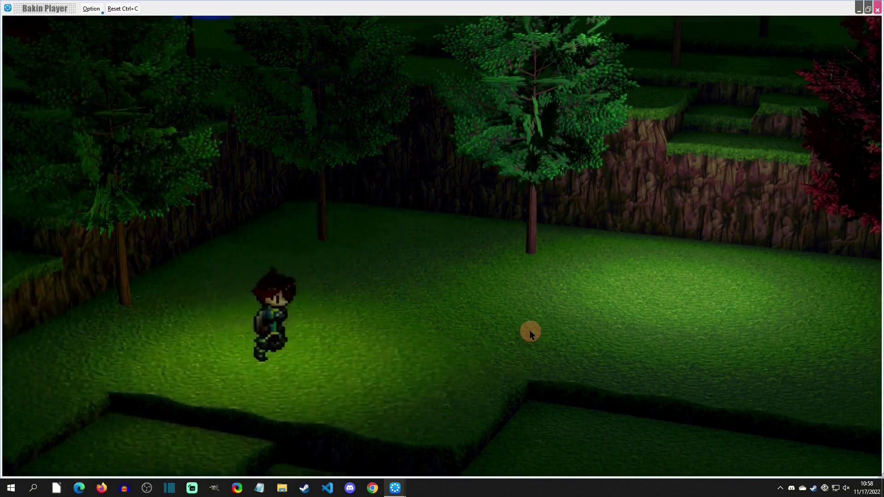
key("Up")
key("Left")
key("Down")
key("Right")
key("Right")
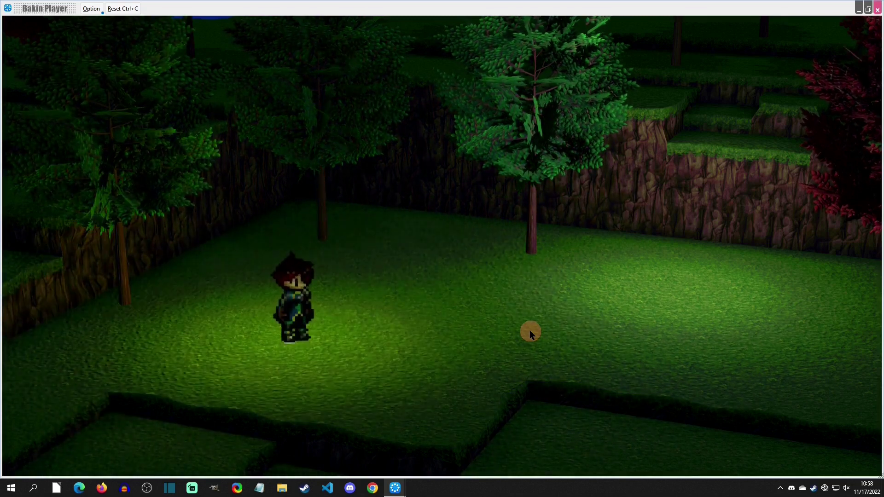
key("Left")
key("Right")
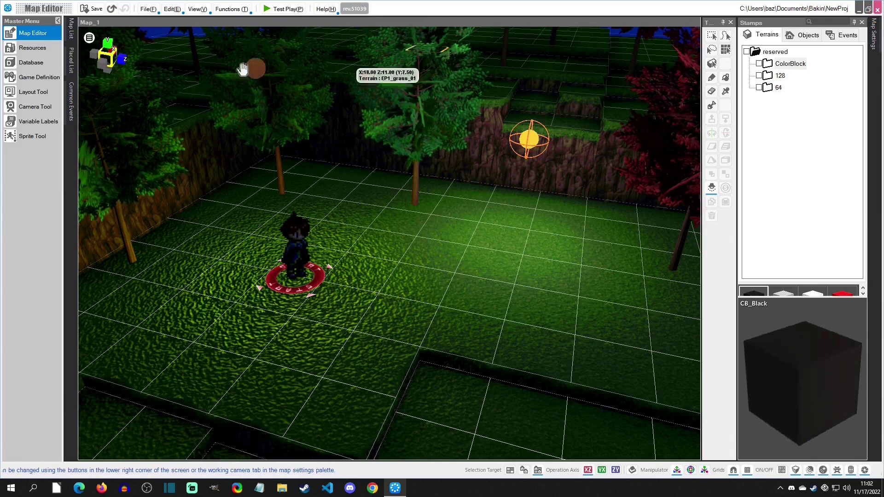
Step: Reopen Hero A_2 in the resources and switch its linked local light off and on again to compare the preview
left_click(36, 49)
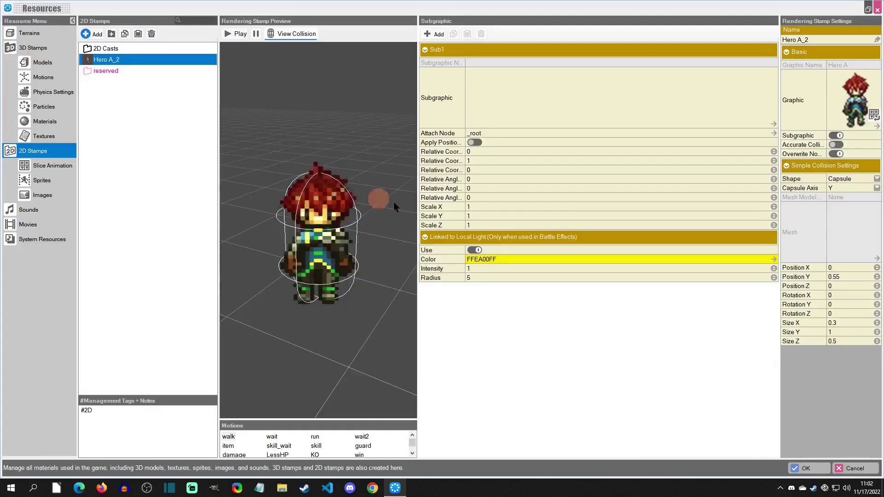
left_click(480, 251)
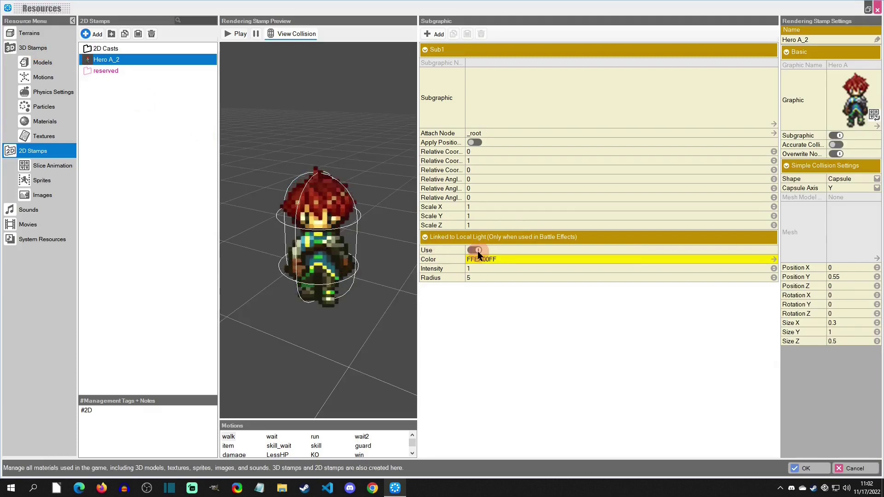
left_click(477, 250)
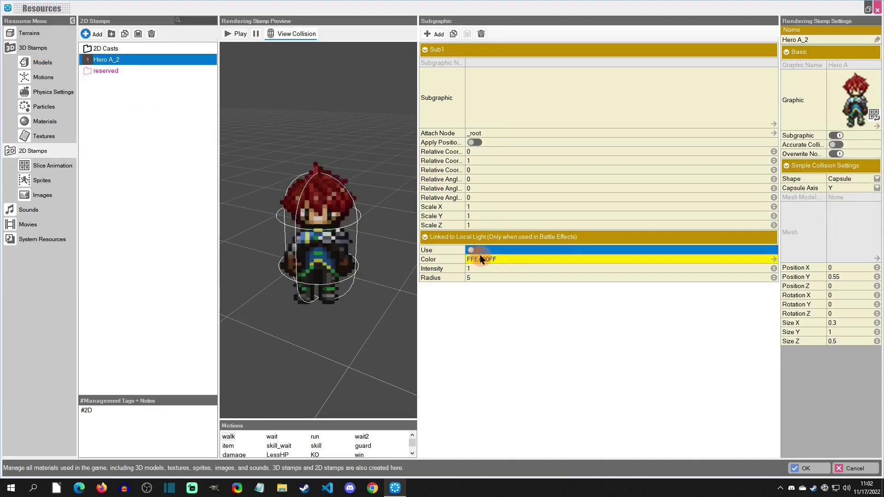
left_click(477, 250)
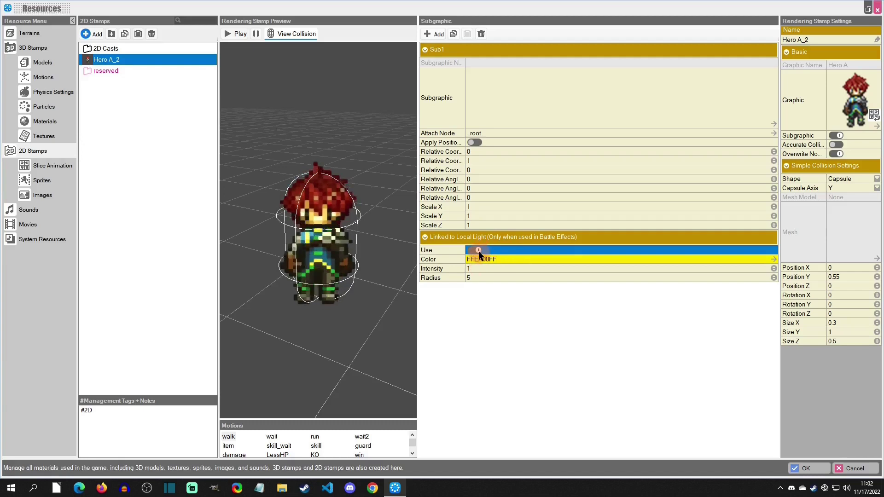
Step: Confirm the resource changes and add a custom common event that starts automatically only once in parallel
left_click(594, 98)
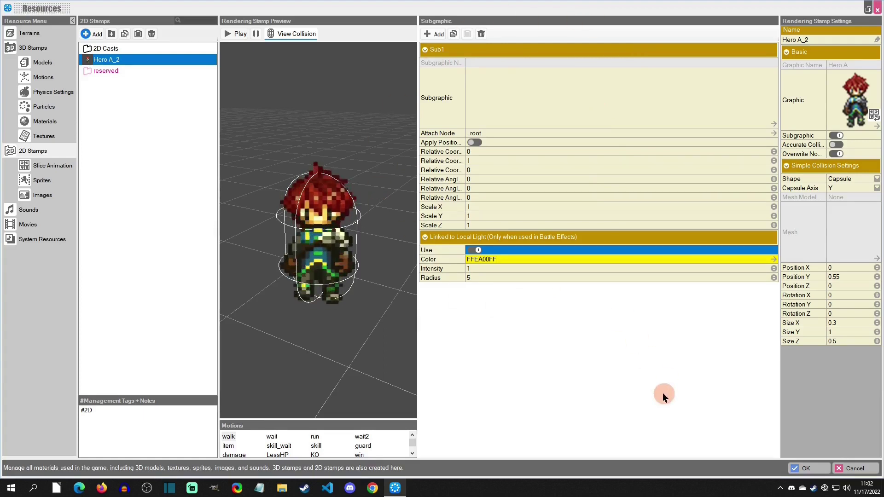
left_click(804, 468)
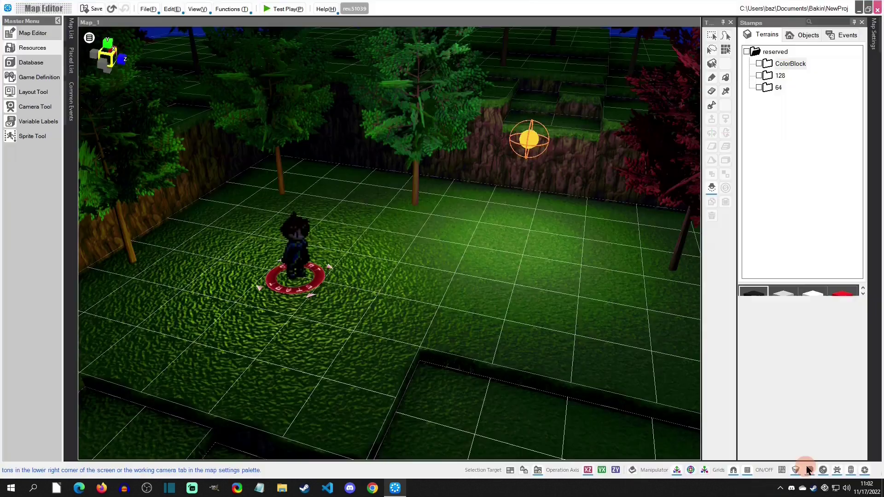
left_click(69, 87)
left_click(94, 46)
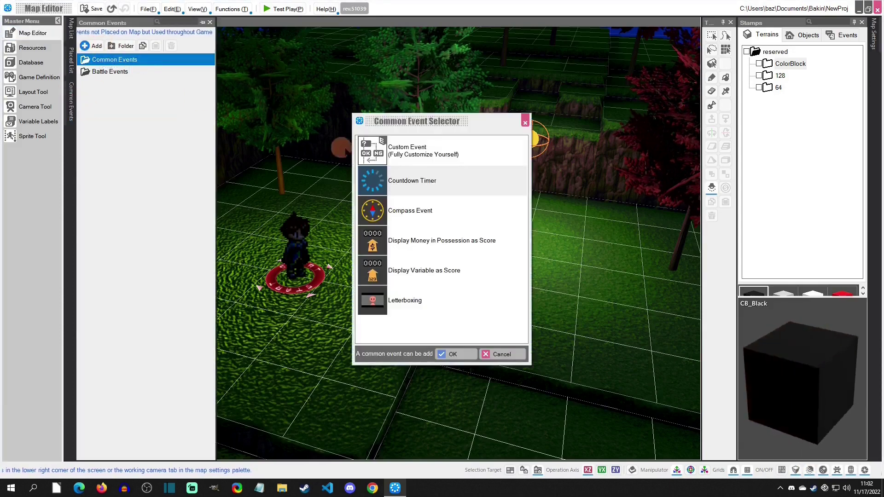
left_click(414, 150)
left_click(453, 354)
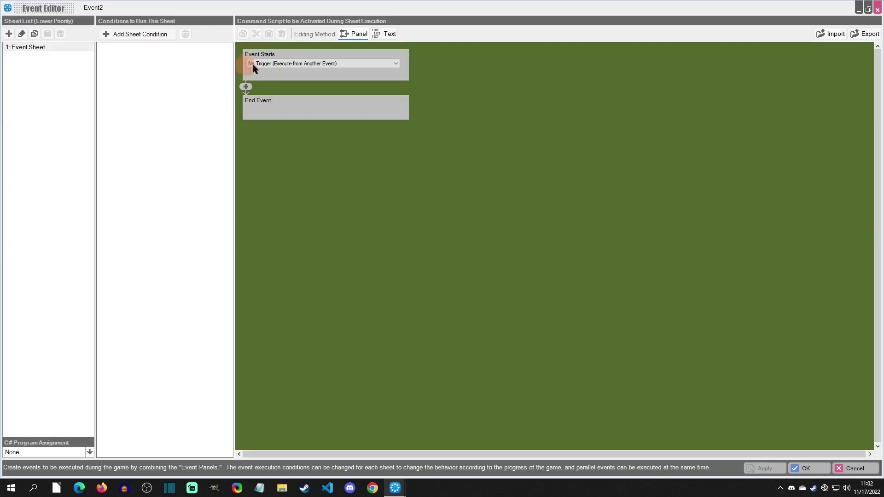
left_click(280, 63)
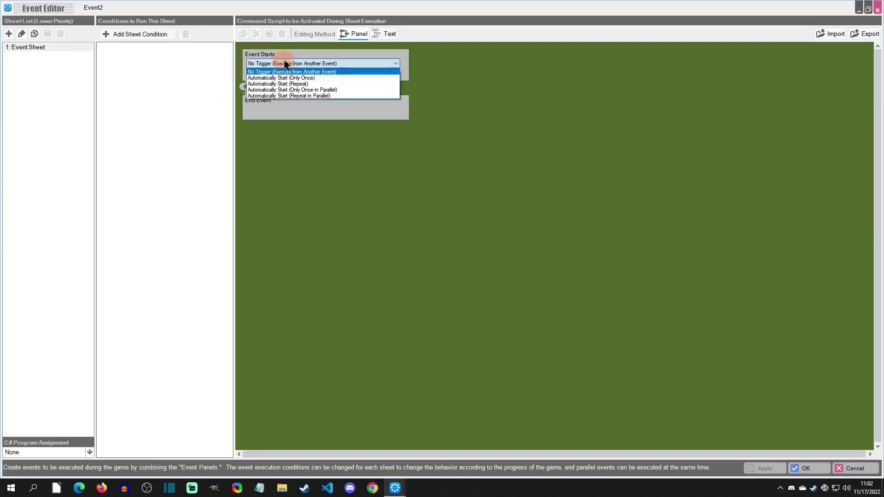
left_click(307, 90)
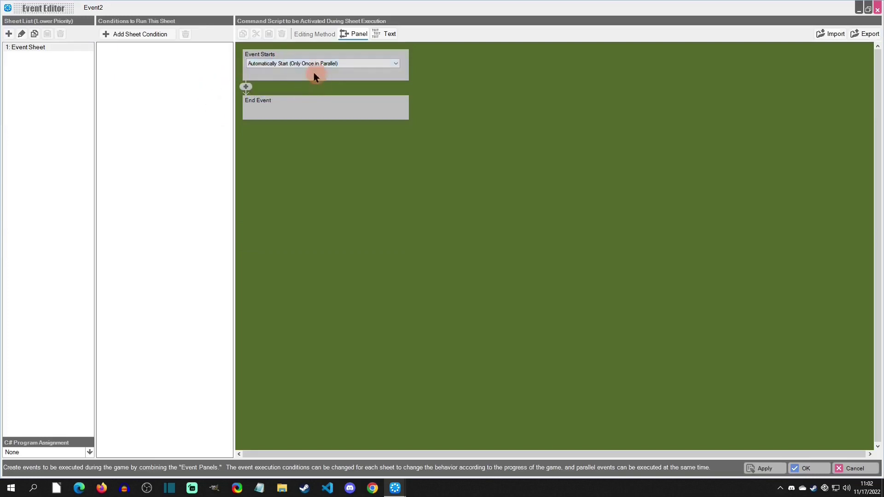
Step: Add a Change Display State of Player Subgraphic command hiding subgraphic 1 over 0.0 seconds, confirm the event, and test play the map
left_click(251, 86)
left_click(619, 125)
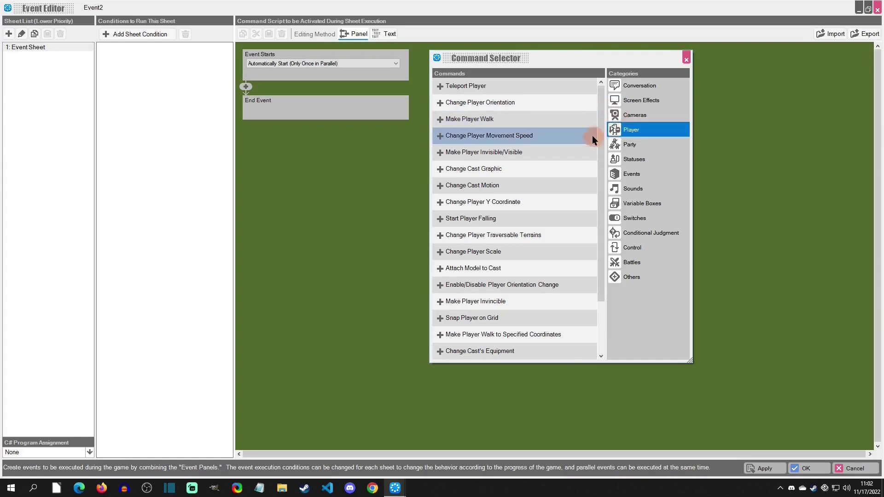
scroll(582, 297, "down", 2)
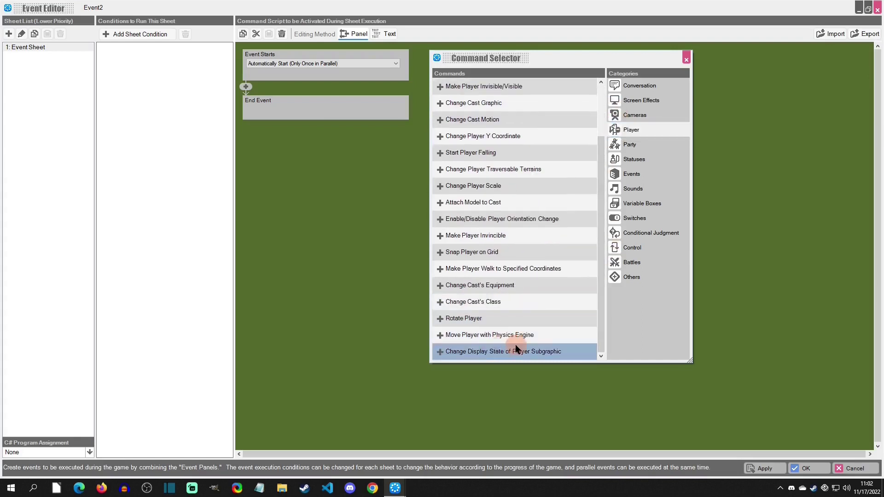
double_click(493, 352)
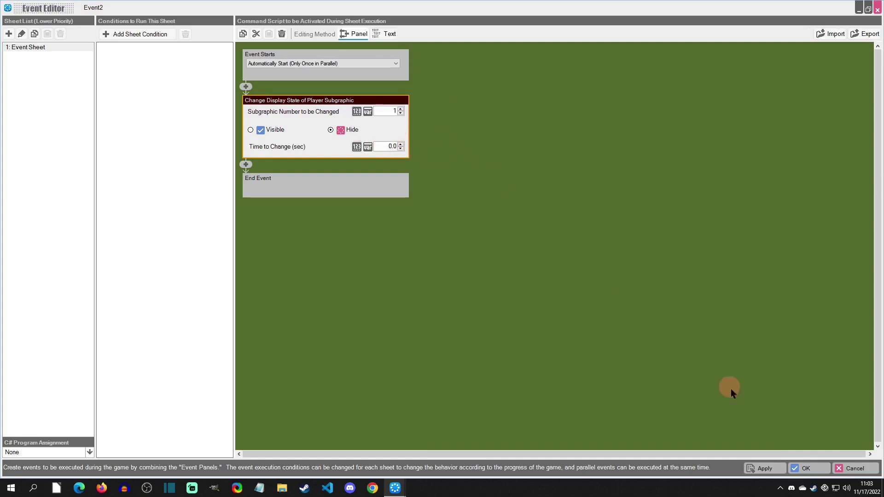
left_click(803, 469)
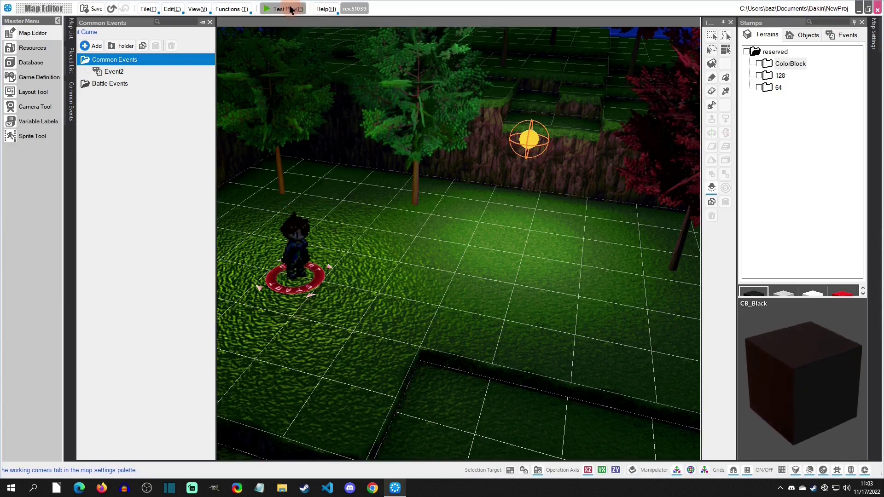
left_click(290, 9)
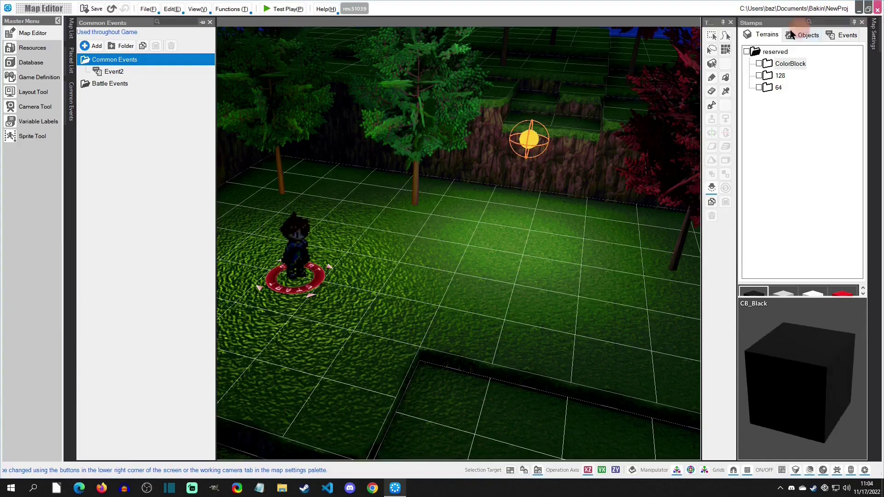
Step: Delete the local light placed above the grass near the cliff
left_click(530, 139)
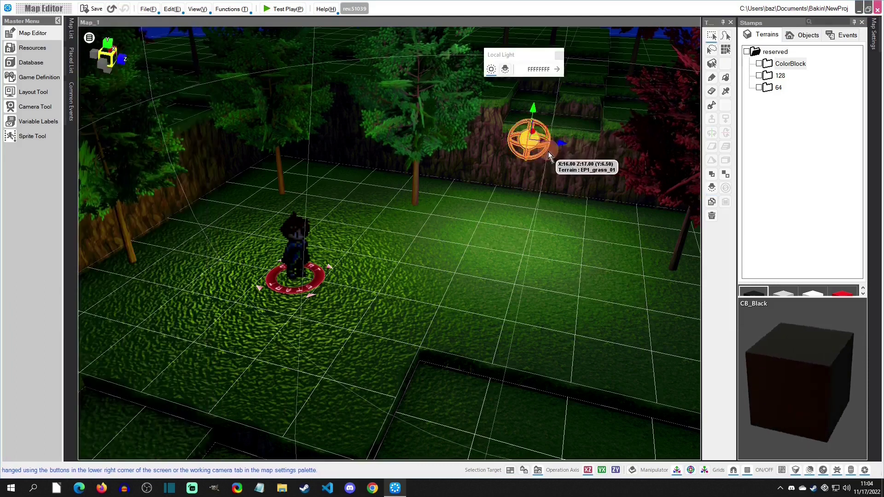
key("Delete")
Step: Find the Candleholder-Tabletop object with the search word "candle", place it on the grass at X 13, Z 16, and rotate it to face the view
left_click(806, 36)
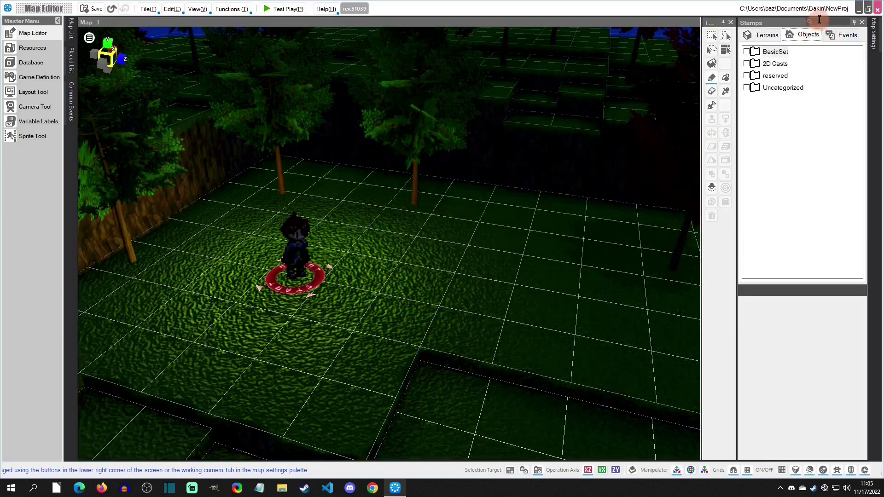
type("candle")
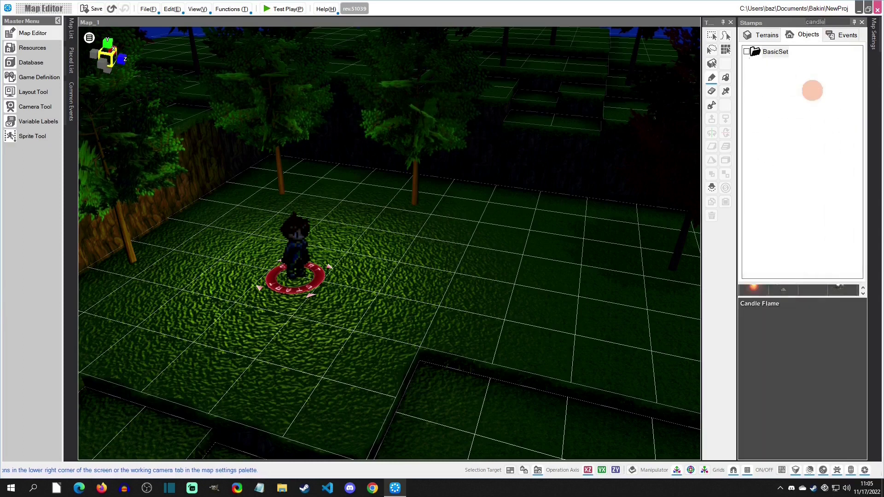
left_click_drag(781, 299, 783, 360)
left_click(788, 300)
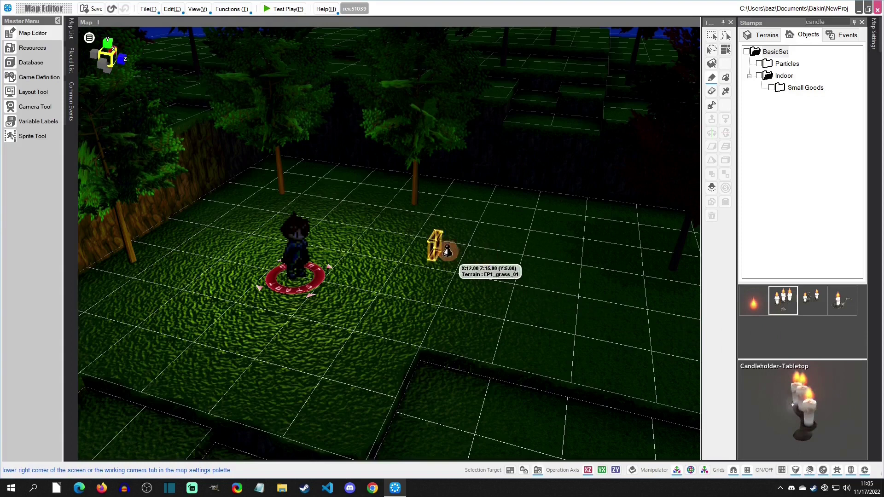
left_click(501, 230)
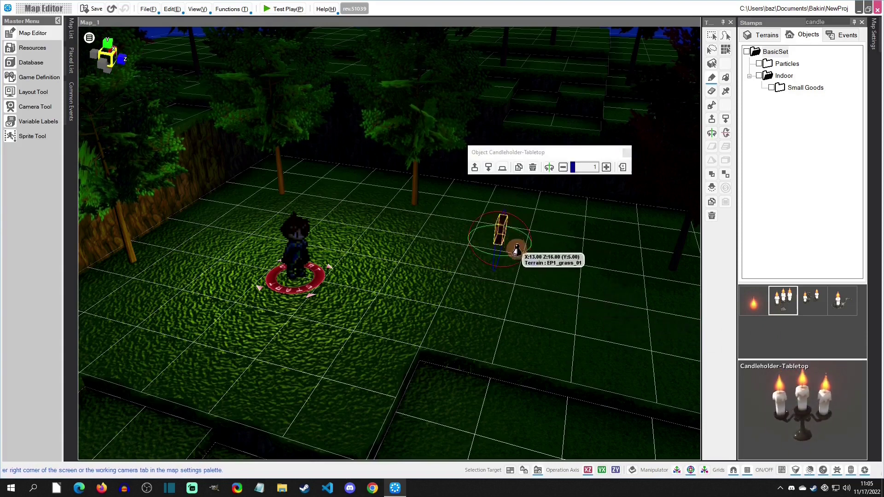
left_click(549, 168)
left_click(549, 168)
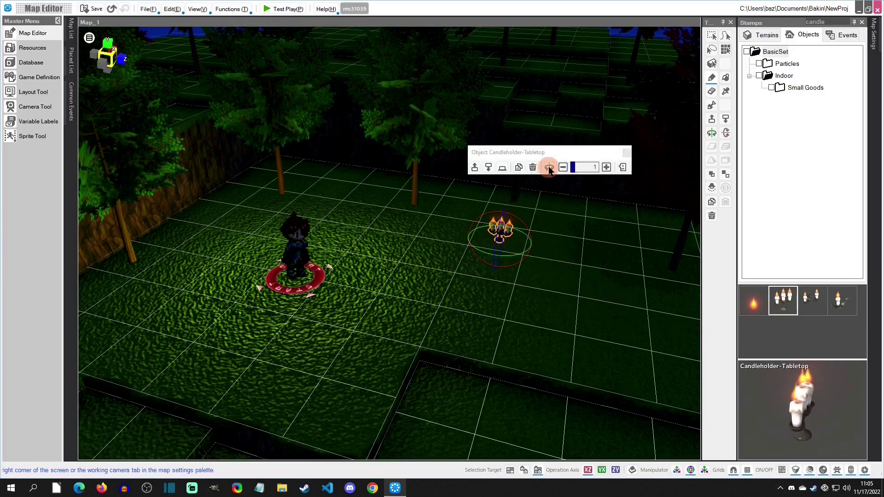
mouse_move(530, 245)
left_mouse_down()
mouse_move(533, 269)
mouse_move(520, 237)
left_mouse_up()
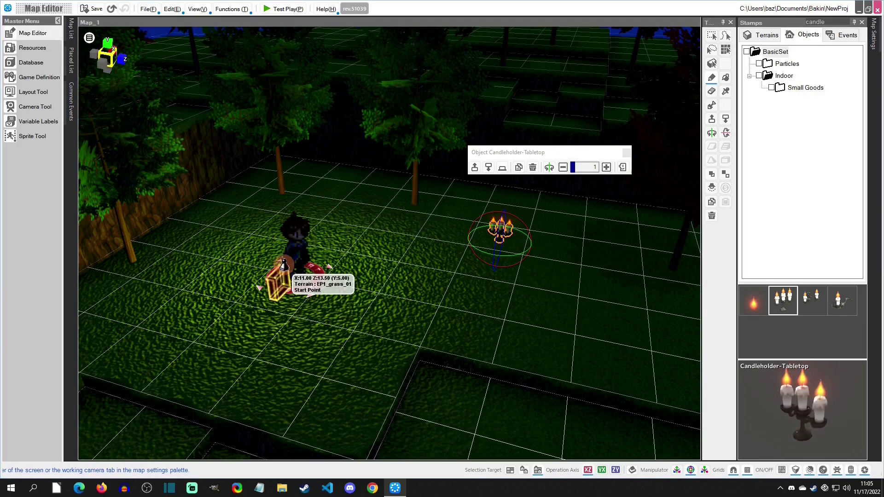
Step: Filter the 3D Stamps resources by "candle" and open the Candleholder-Tabletop stamp
left_click(32, 48)
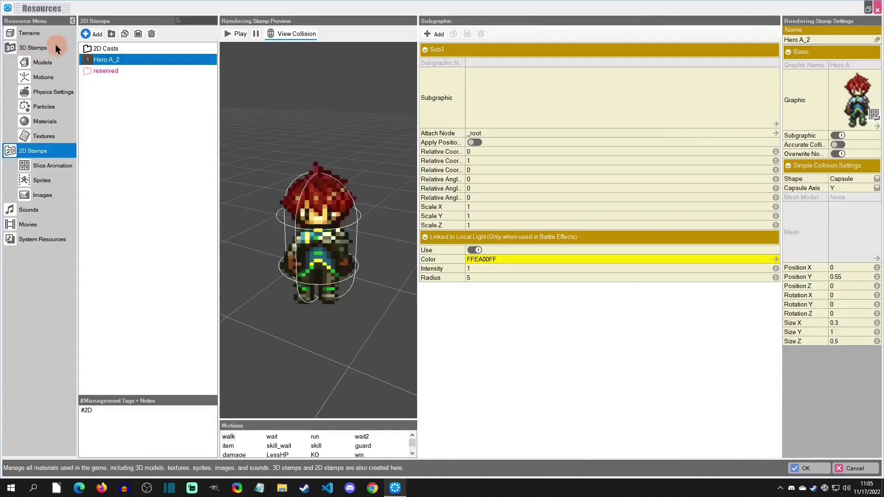
left_click(41, 46)
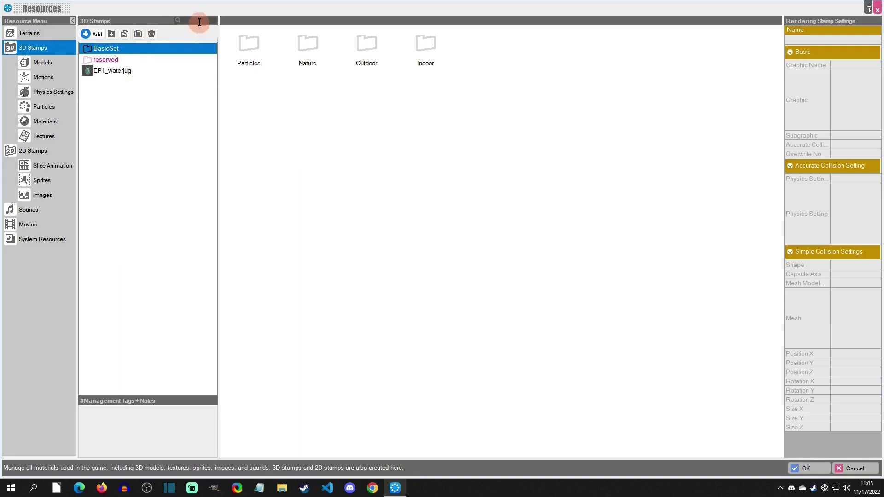
left_click(197, 20)
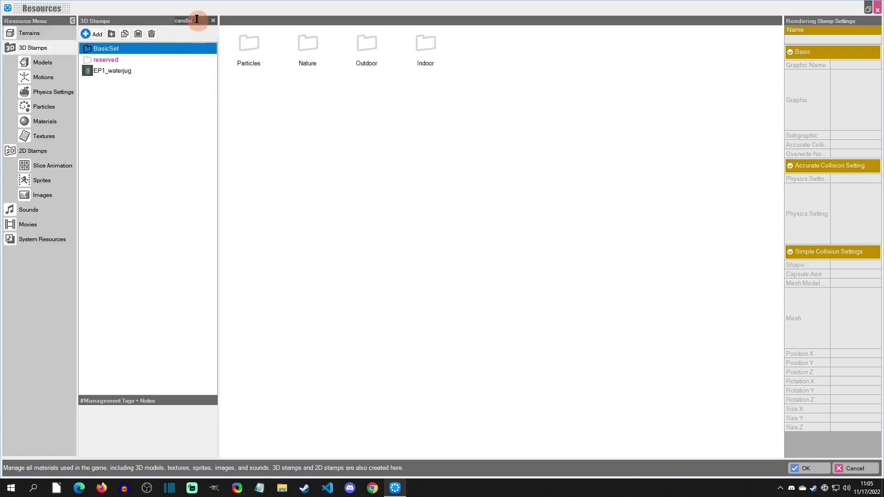
key("Return")
left_click(152, 103)
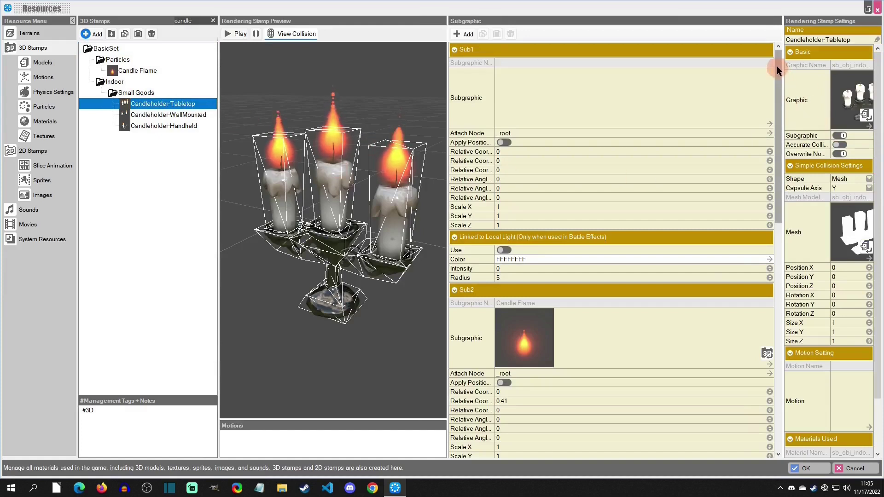
Step: Duplicate the candleholder's Sub2 Candle Flame subgraphic as a fifth subgraphic
left_click_drag(777, 65, 617, 99)
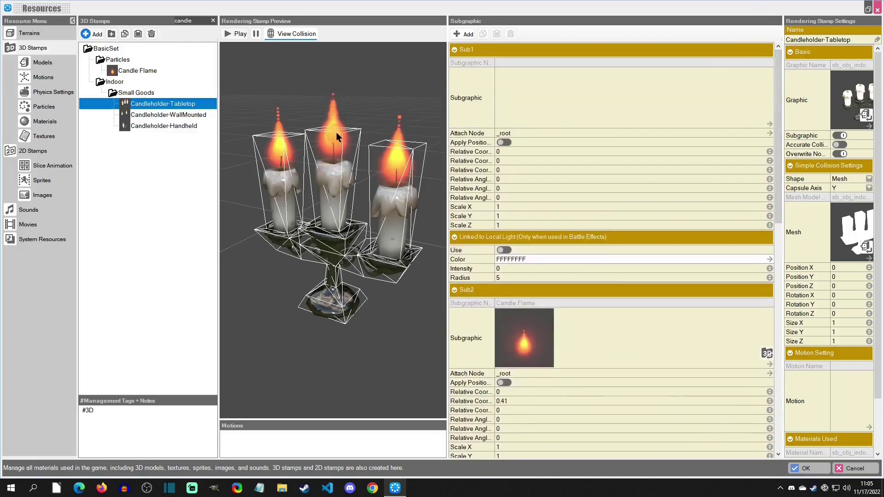
left_click(521, 266)
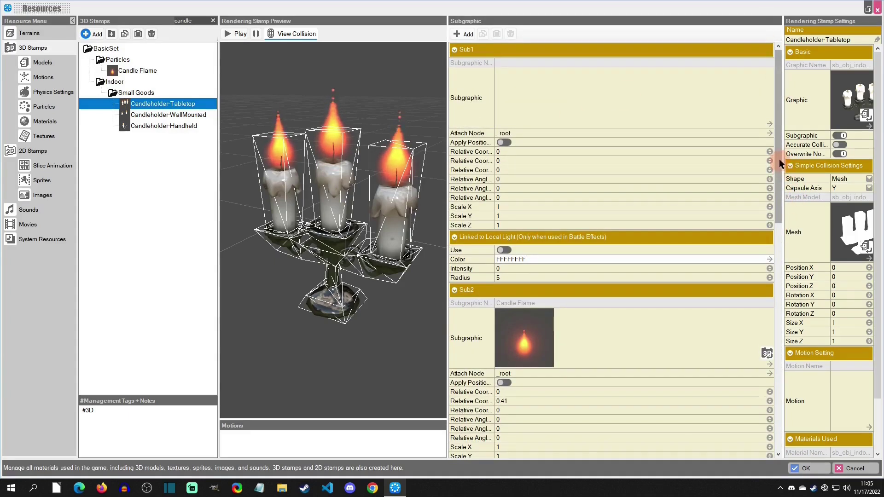
left_click_drag(779, 159, 775, 197)
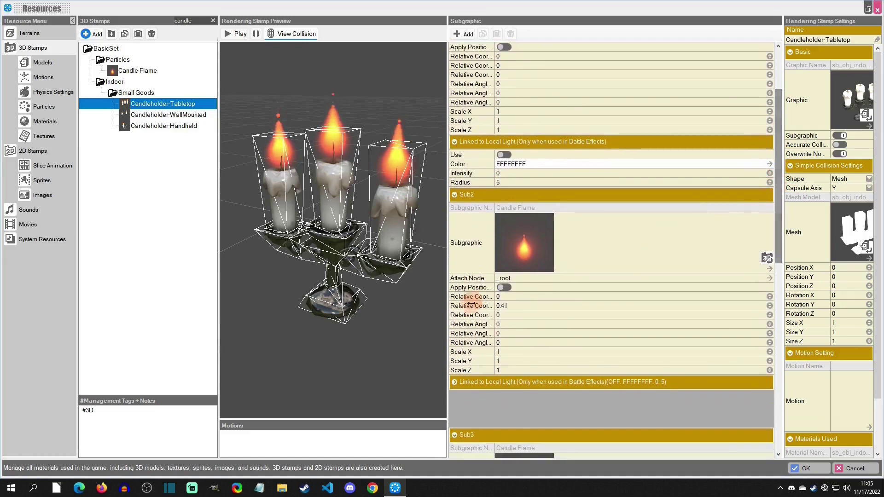
left_click_drag(483, 306, 750, 233)
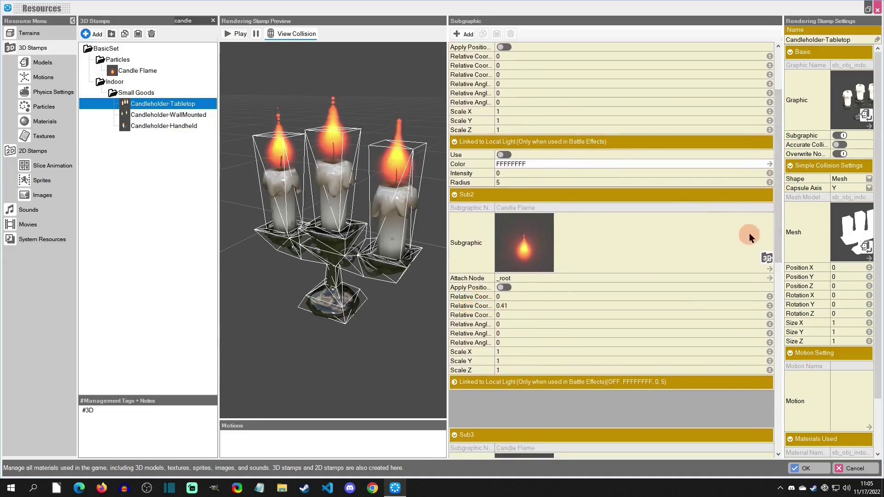
mouse_move(778, 191)
left_mouse_down()
mouse_move(778, 161)
mouse_move(774, 368)
mouse_move(776, 197)
left_mouse_up()
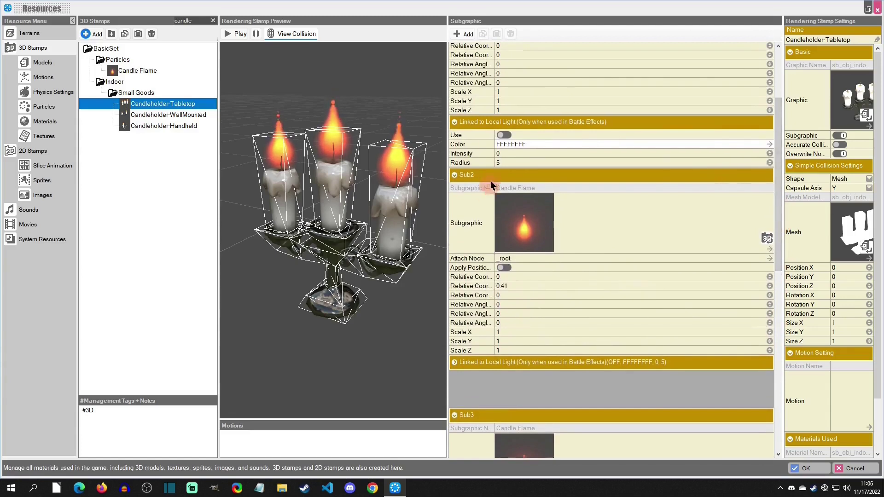
left_click(547, 178)
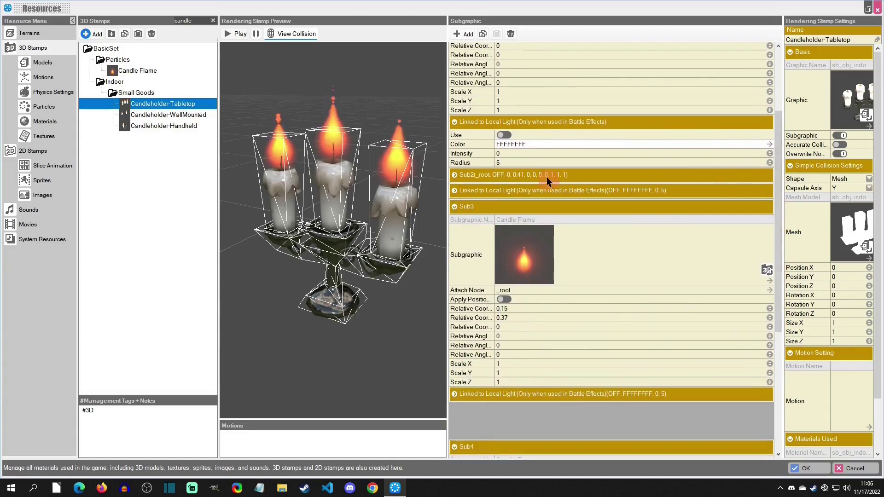
left_click(504, 175)
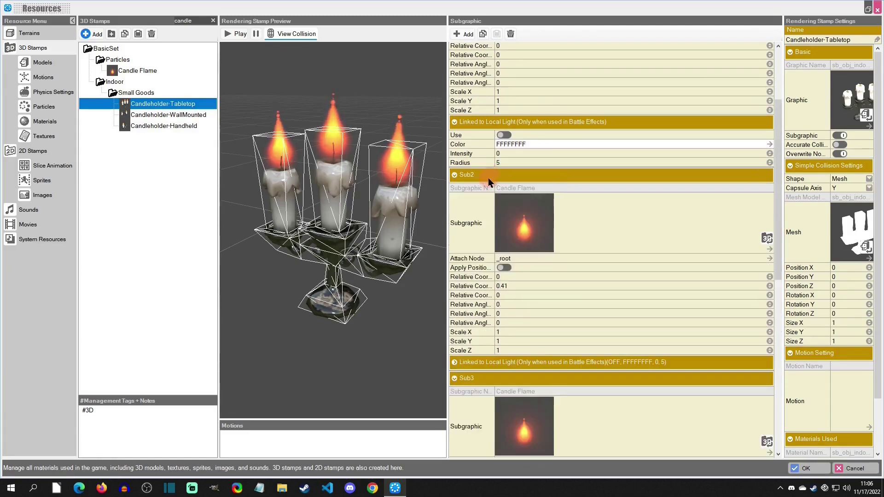
left_click(482, 34)
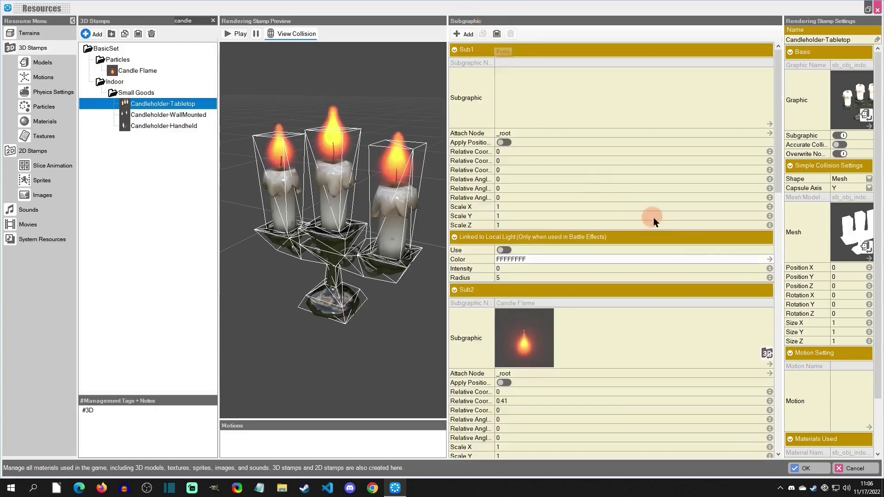
left_click_drag(778, 153, 776, 424)
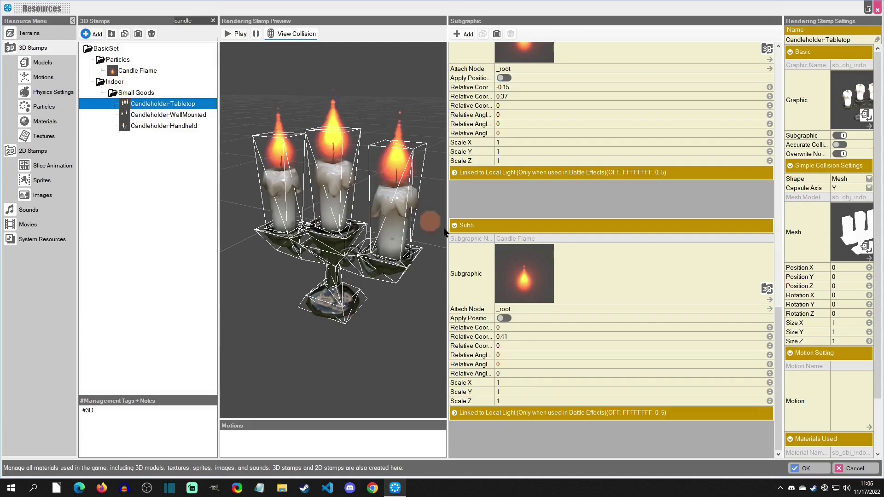
Step: Set the graphic of the candleholder's Sub5 subgraphic to None
left_click(597, 267)
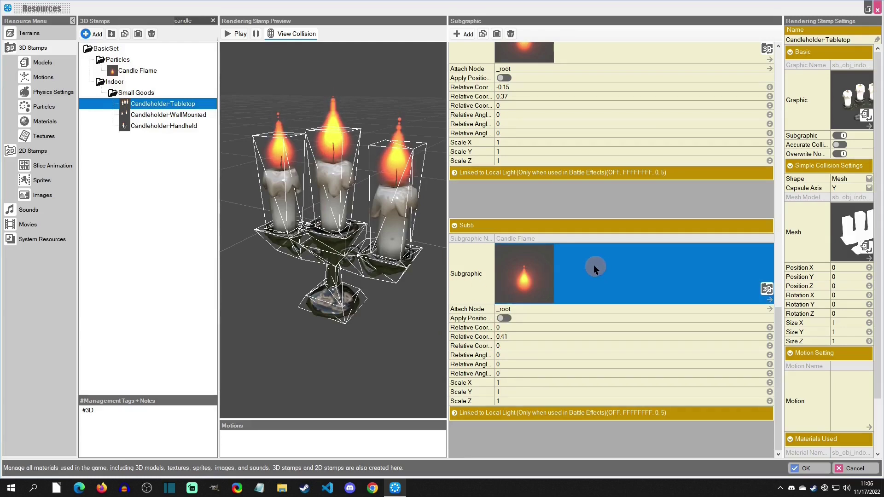
double_click(586, 274)
left_click(468, 215)
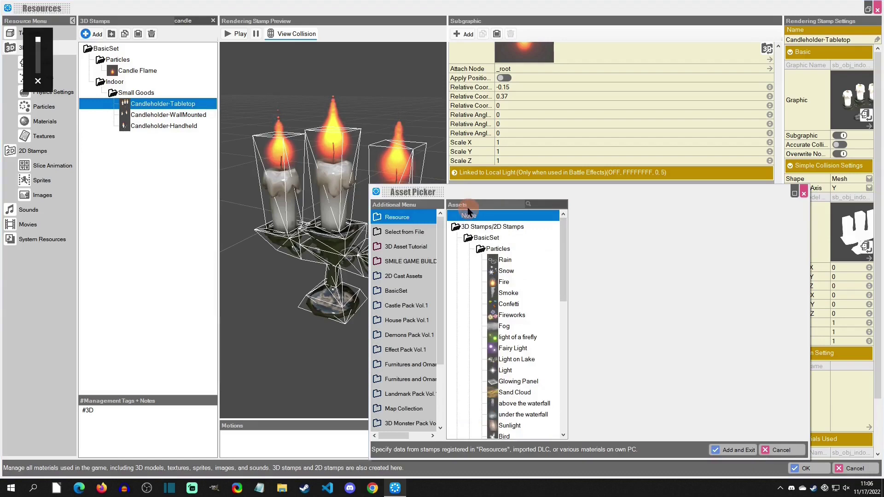
left_click(732, 450)
Step: Enable the linked local light on the candleholder's Sub5 subgraphic and set its color to yellow FFEA00FF
left_click(484, 413)
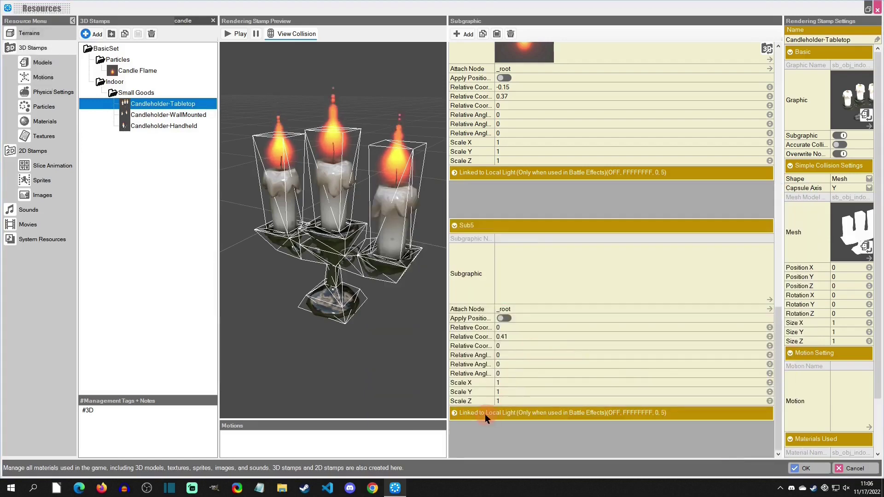
left_click(508, 426)
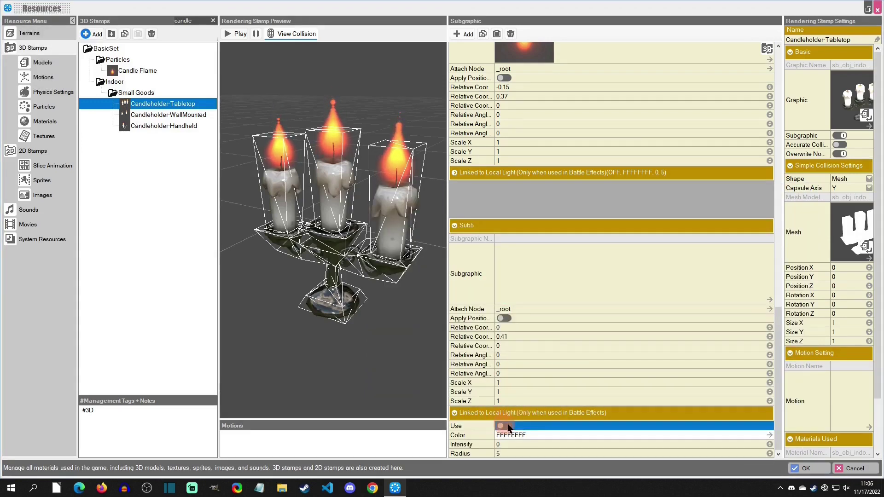
left_click(530, 435)
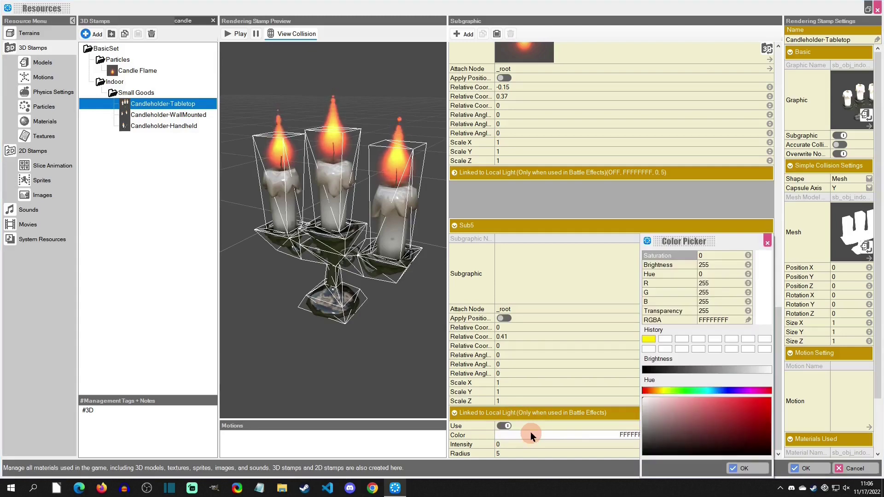
left_click(661, 390)
left_click(650, 340)
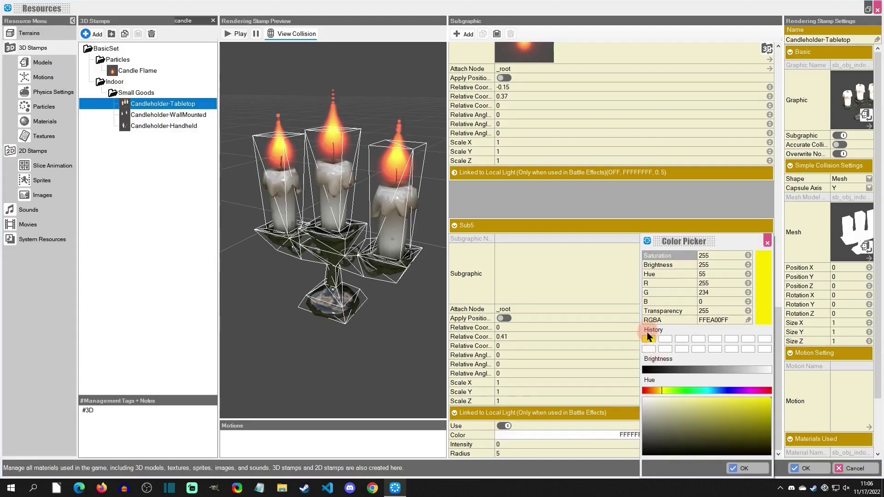
left_click(745, 467)
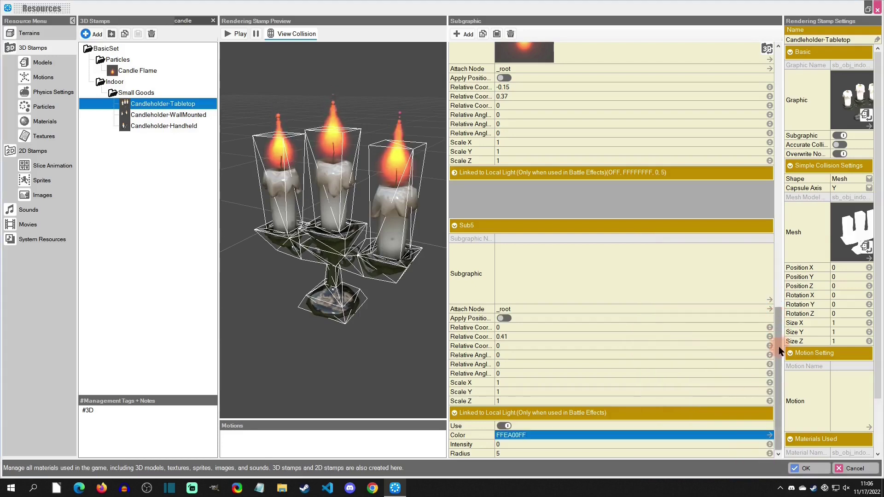
Step: Set the Sub5 local light's intensity to 1 and save the resource changes
left_click(506, 444)
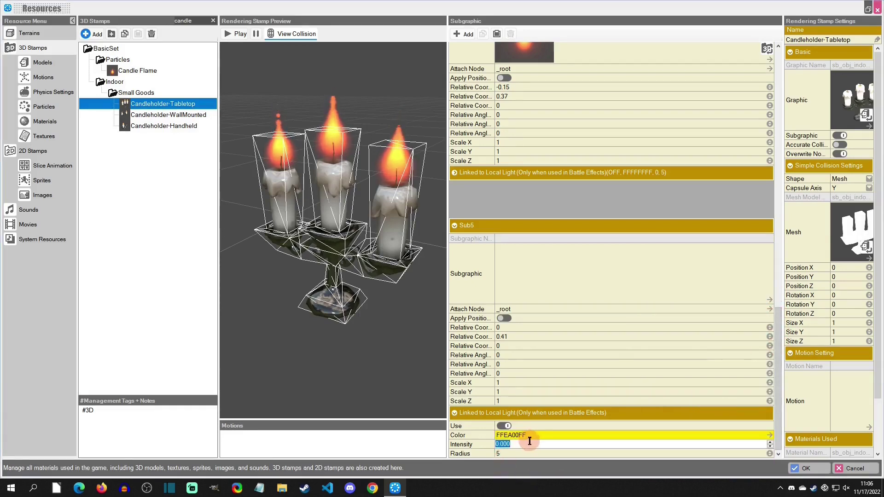
type("1")
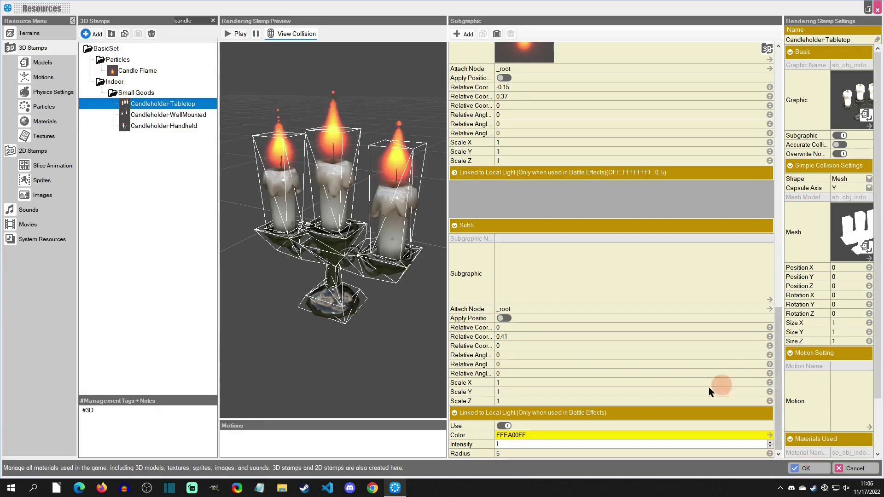
left_click(806, 468)
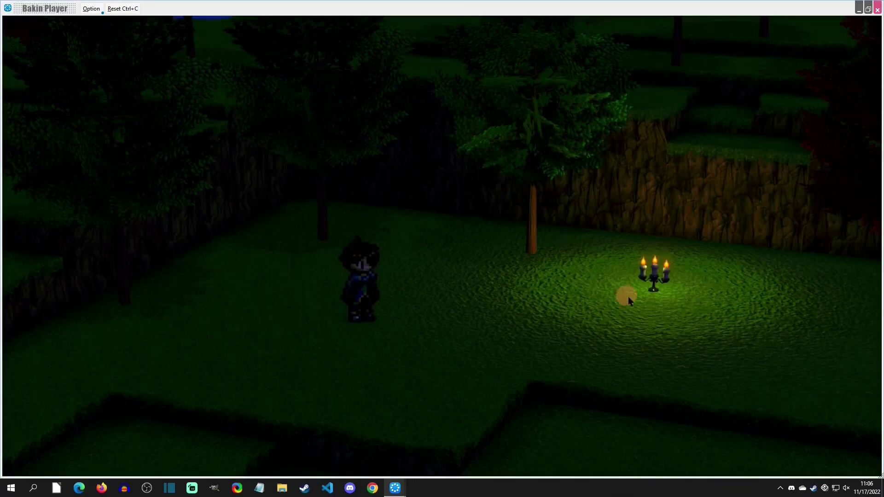
Step: Walk the hero around the lit candleholder in the test play to check its light, and close the player
key("Right")
key("Up")
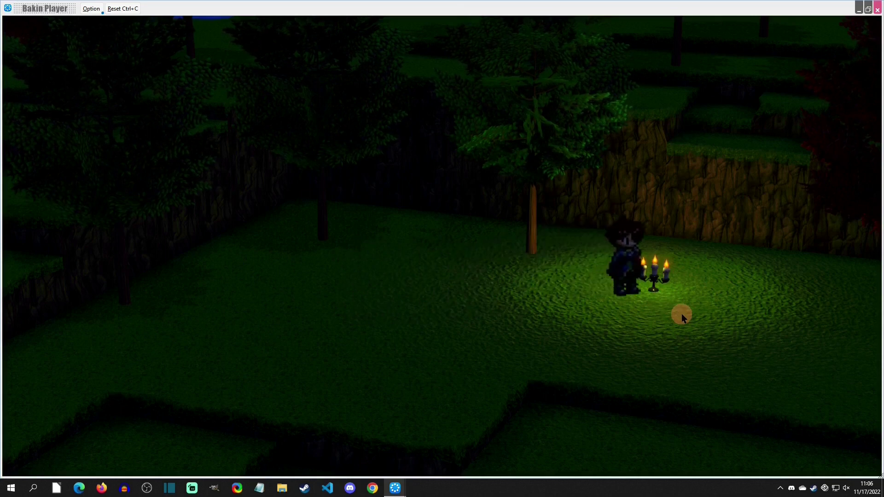
key("Right")
key("Left")
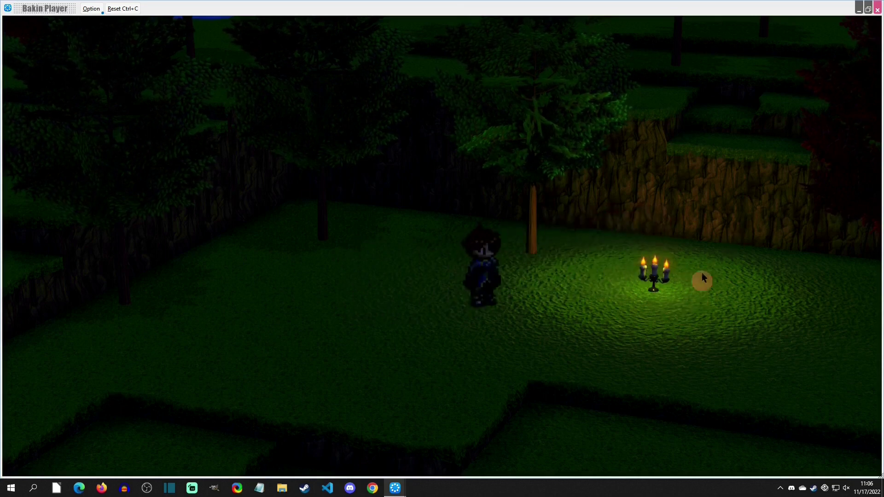
key("Right")
left_click(863, 42)
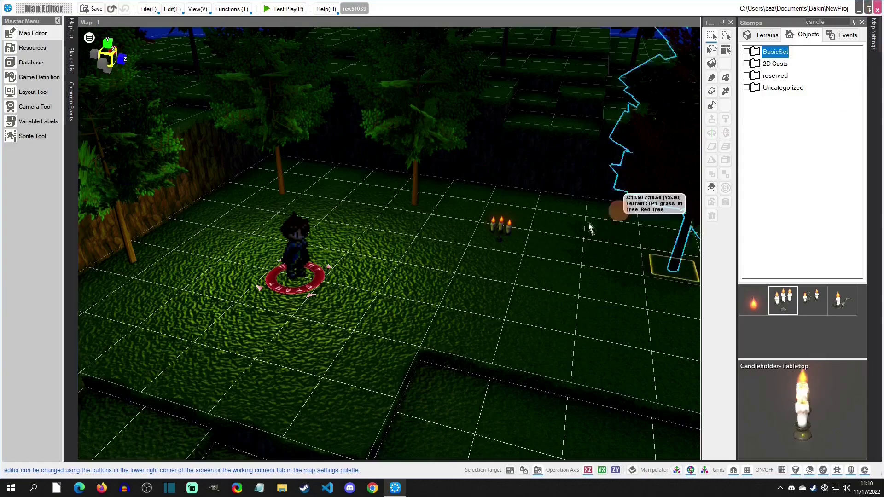
Step: Convert the candleholder placed on the map into a Custom Event and set its orientation control to Fixed
left_click(499, 225)
right_click(499, 225)
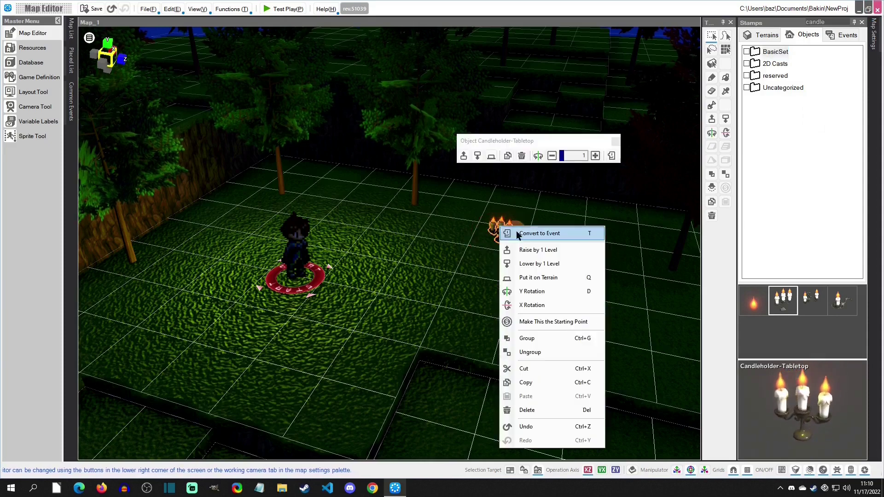
left_click(513, 231)
left_click(258, 172)
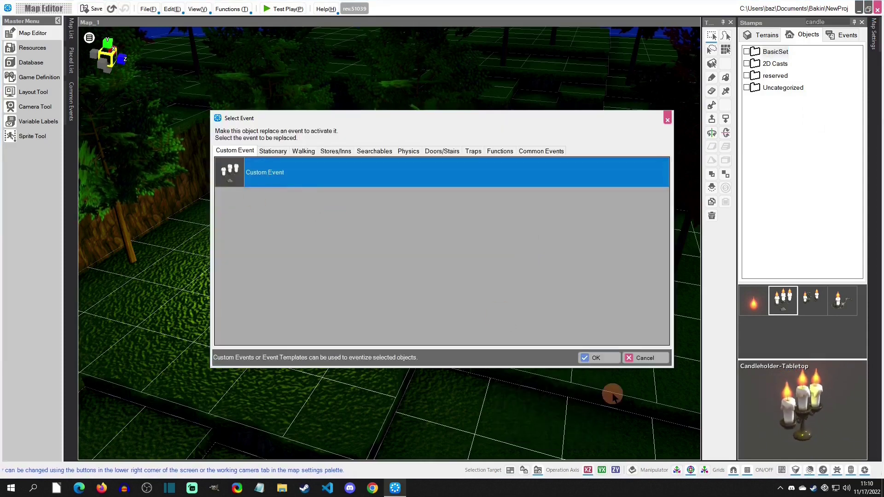
left_click(599, 357)
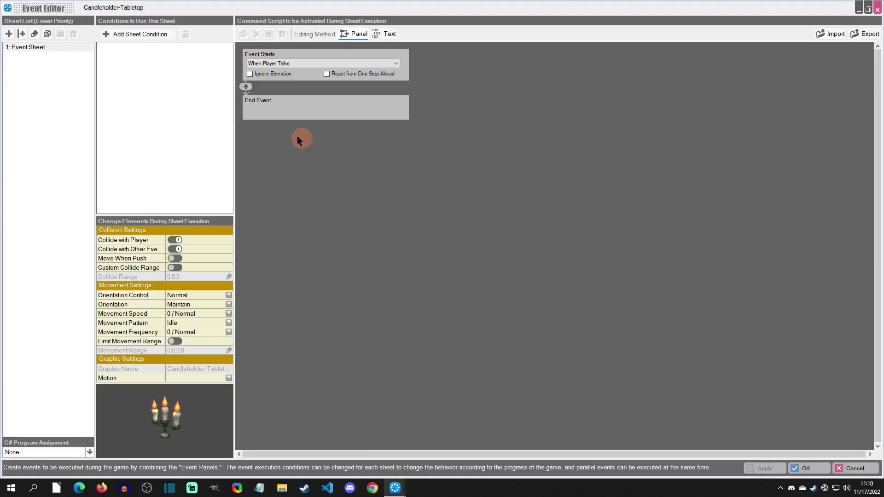
left_click(197, 293)
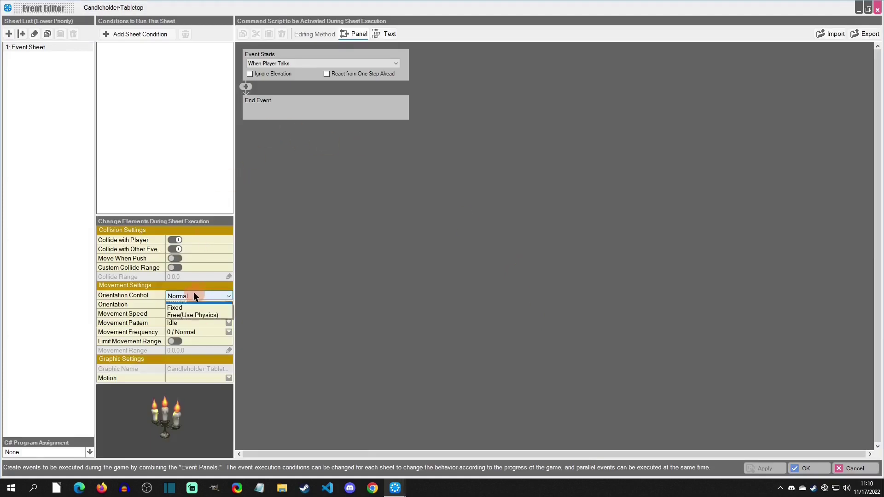
left_click(184, 310)
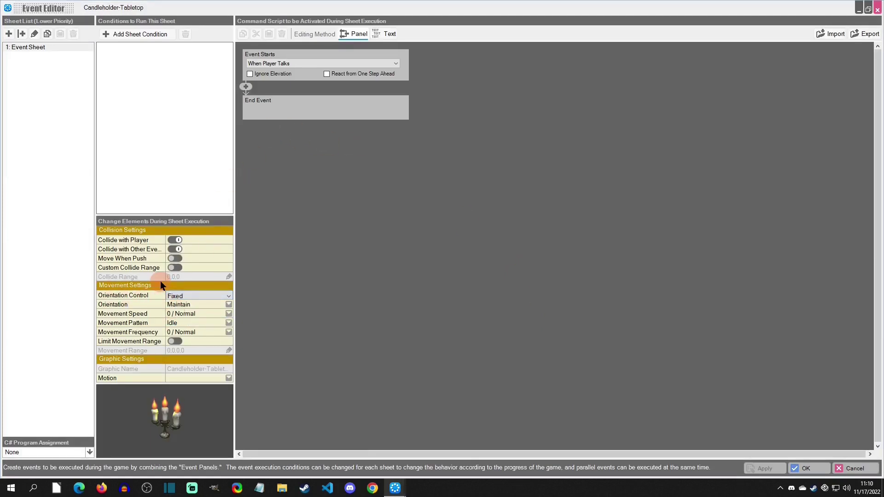
Step: Add an Event Switch On/Off command to the candleholder event that turns on a new switch variable named LightActive
left_click(246, 87)
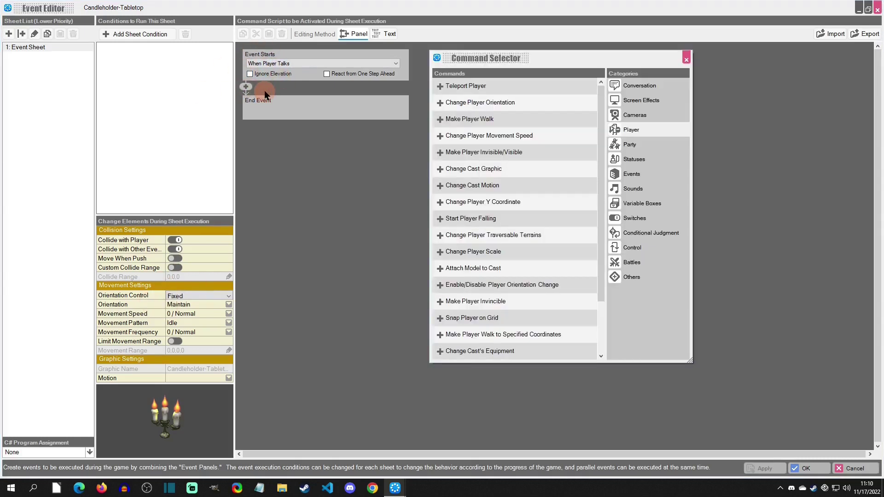
left_click(637, 226)
double_click(487, 90)
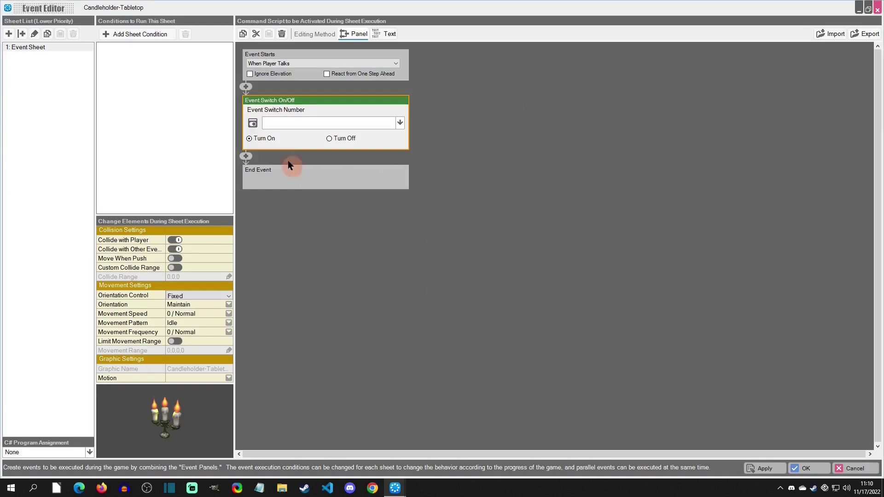
left_click(280, 126)
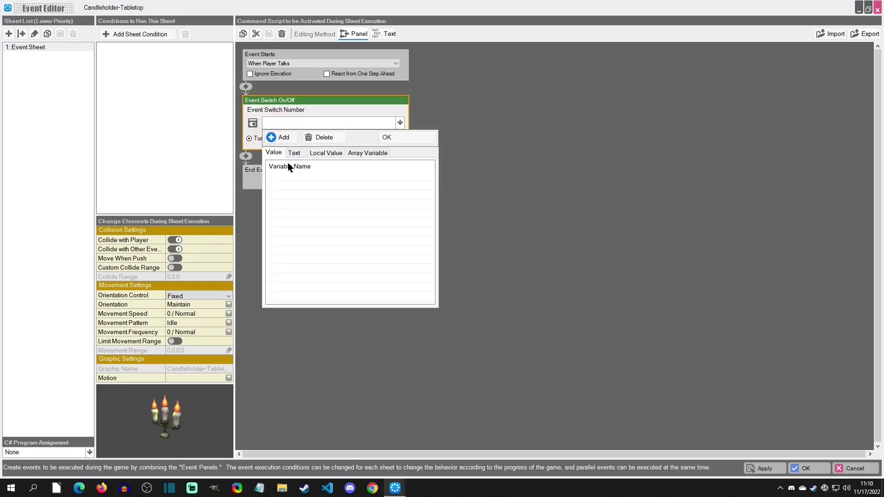
left_click(279, 138)
left_click(283, 177)
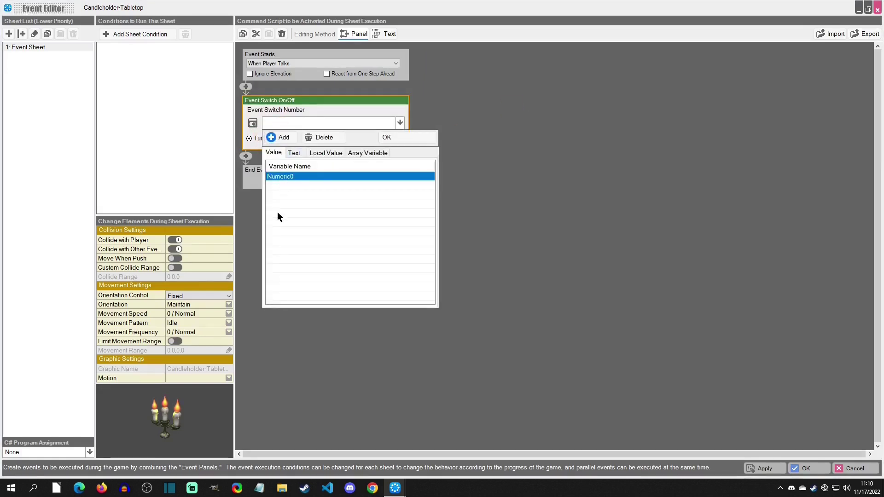
type("Light")
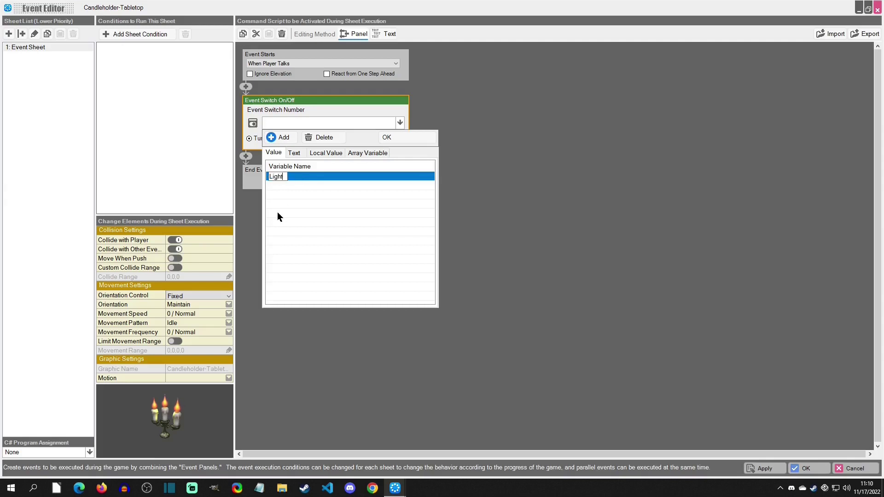
type("Active")
left_click(407, 140)
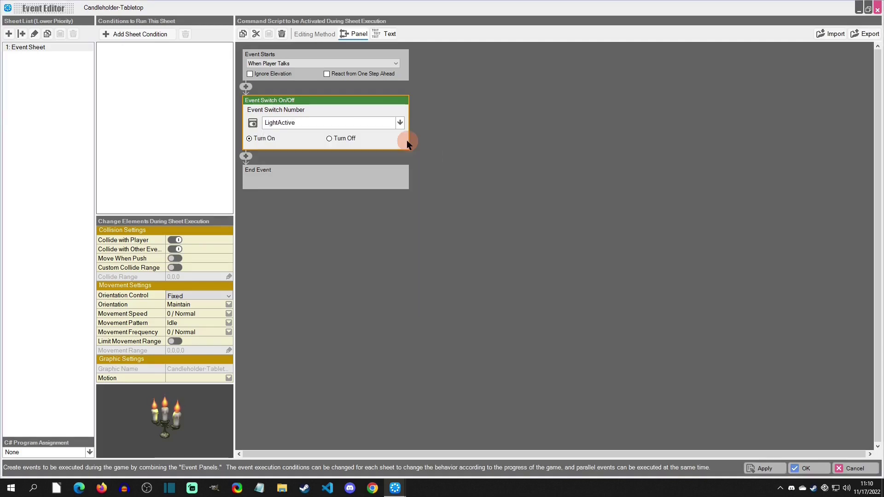
Step: Add a Delete Event command after the switch command and save the candleholder event
left_click(245, 157)
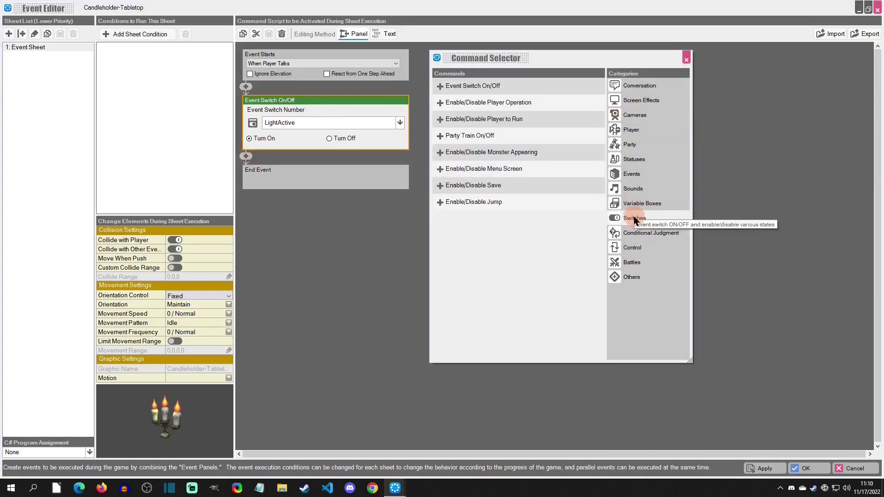
left_click(634, 247)
left_click(445, 185)
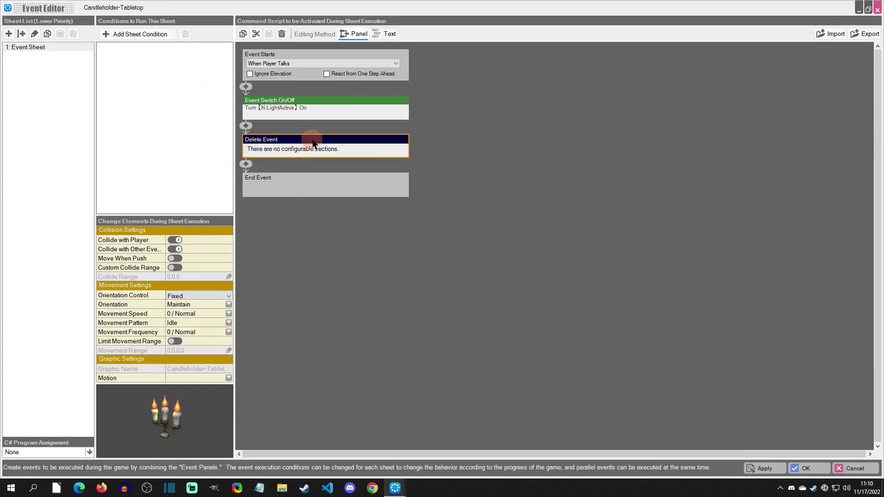
left_click(806, 468)
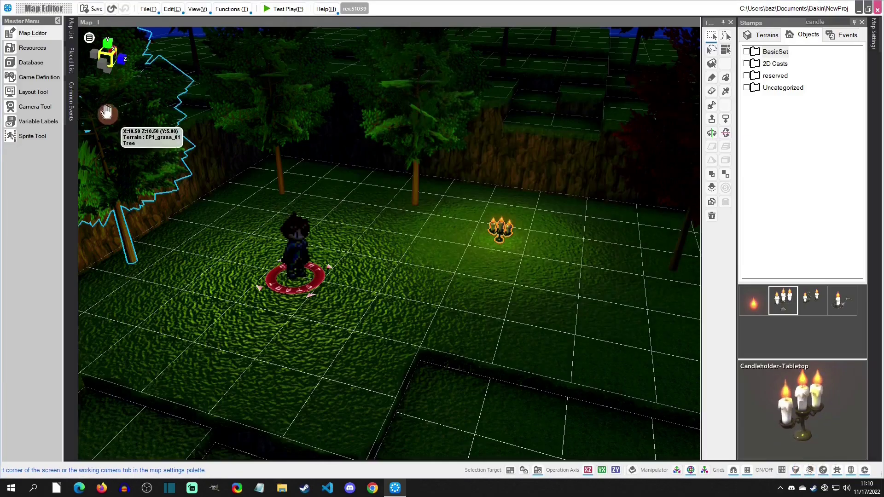
Step: Rename the existing common event to LightManager
left_click(74, 89)
left_click(113, 71)
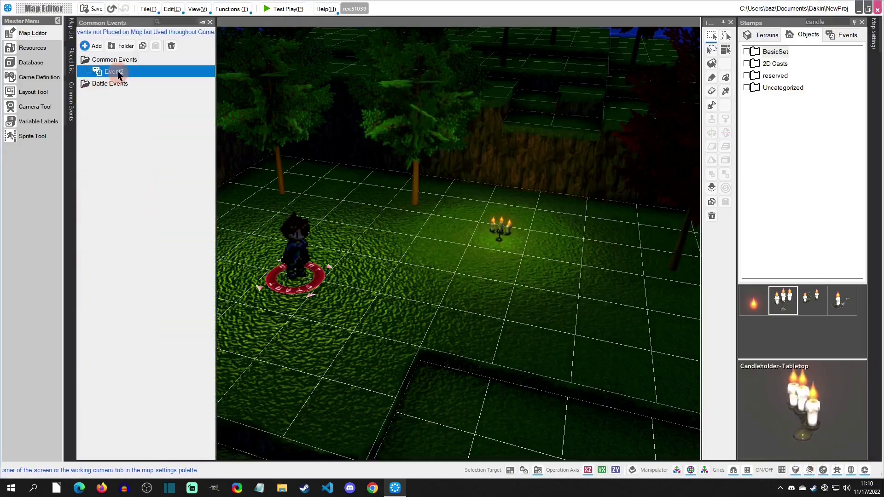
left_click(114, 70)
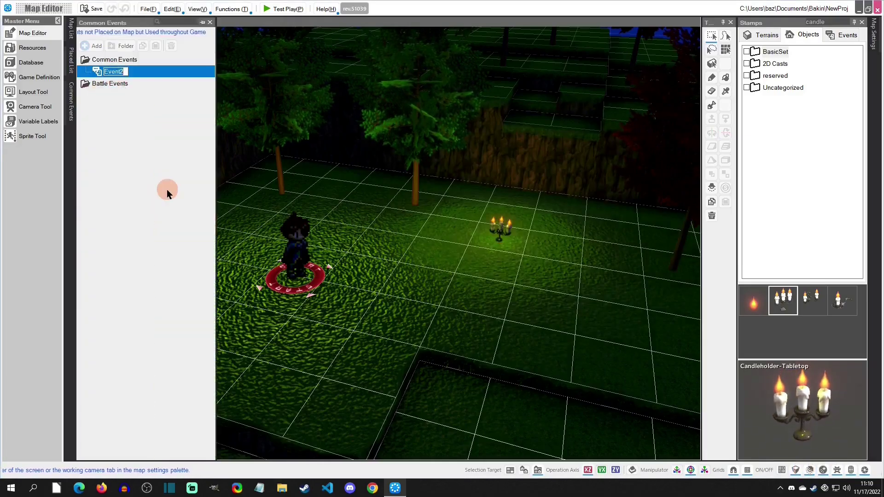
type("LightManager")
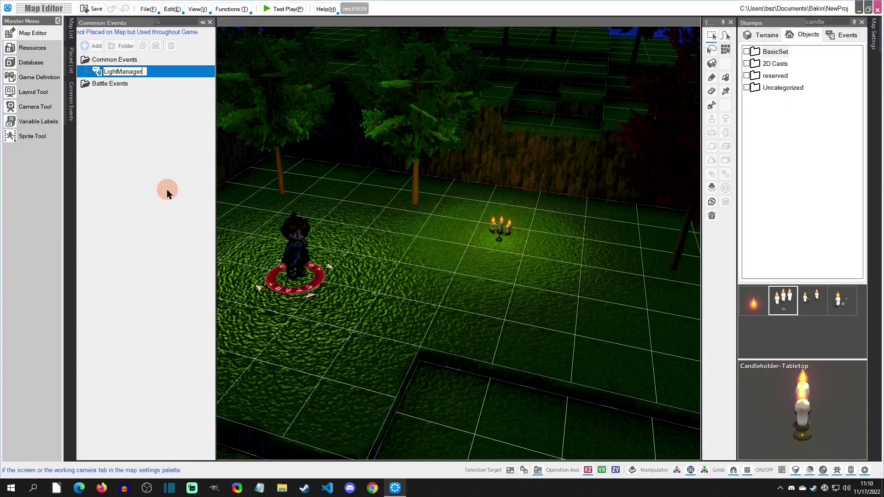
key("Return")
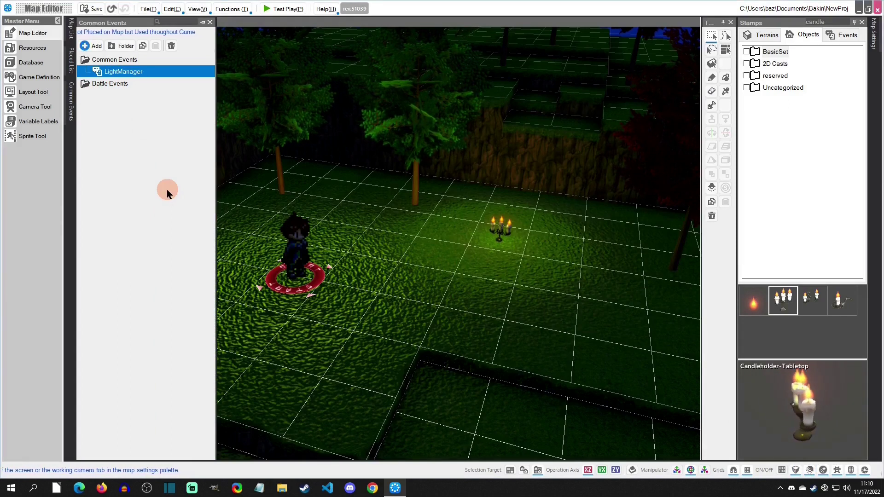
Step: Set the LightManager event to Automatically Start (Repeat in Parallel), with its player subgraphic 1 command set to Hide
double_click(145, 73)
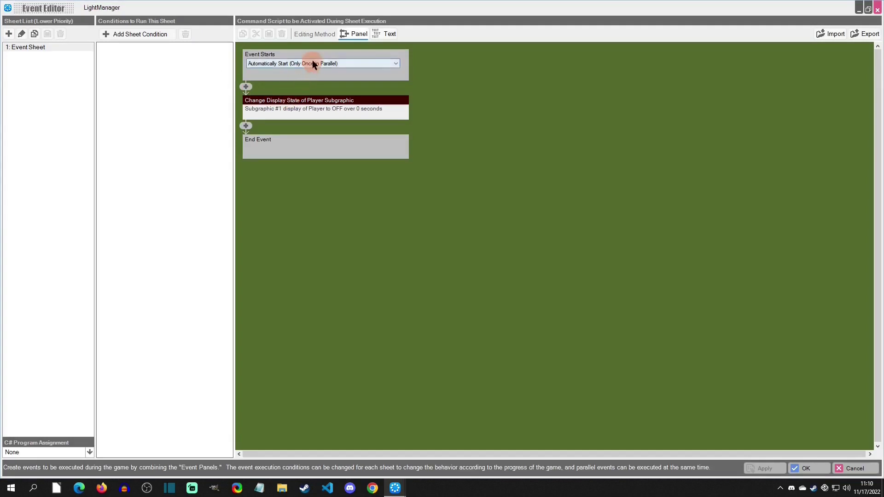
left_click(312, 64)
left_click(316, 96)
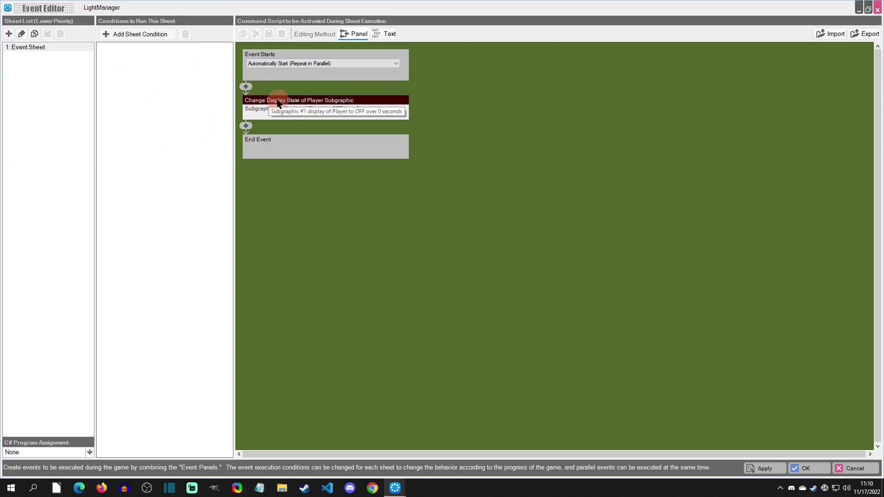
double_click(331, 108)
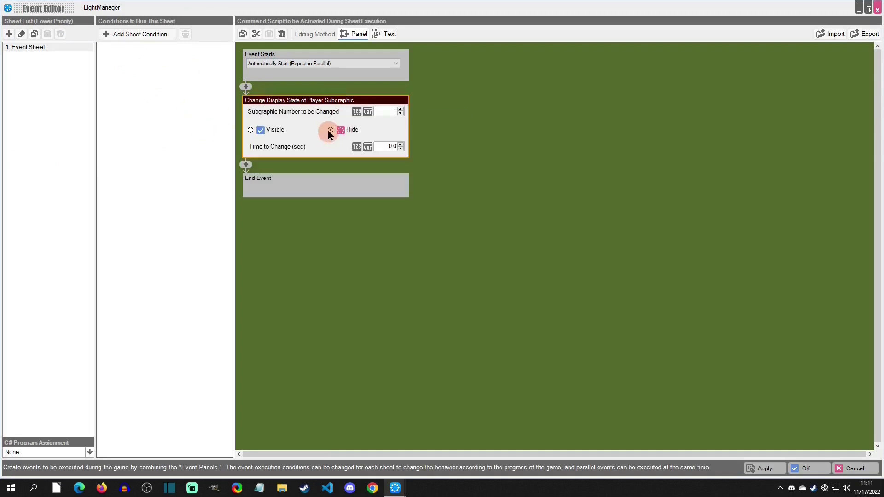
left_click(340, 130)
Step: Add a Check Event Switch command after the player subgraphic command, testing whether the LightActive switch is on
left_click(247, 165)
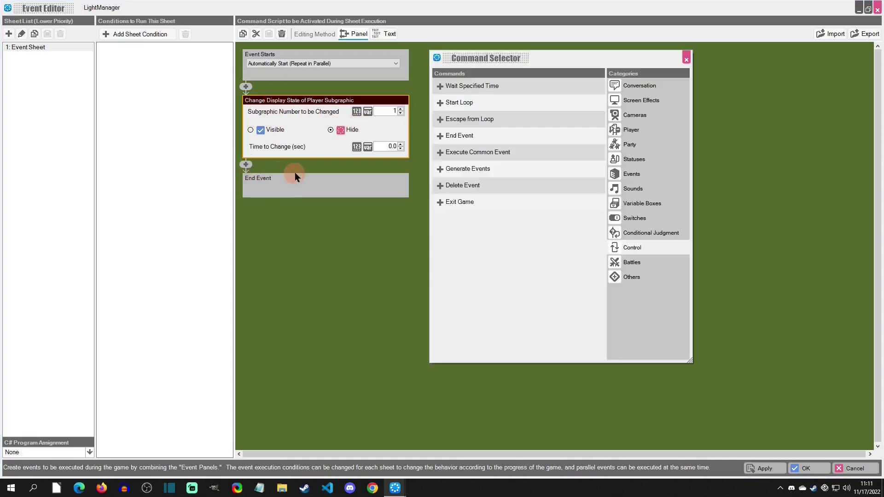
left_click(503, 170)
left_click(636, 233)
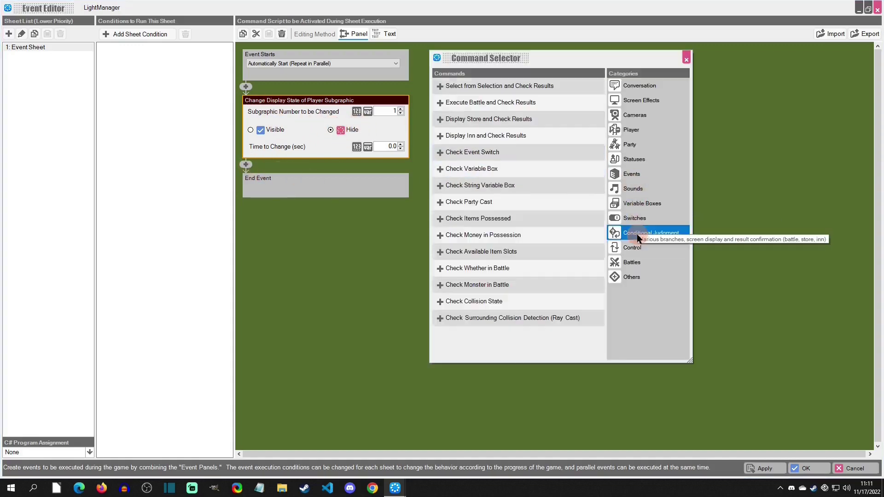
left_click(517, 234)
double_click(498, 151)
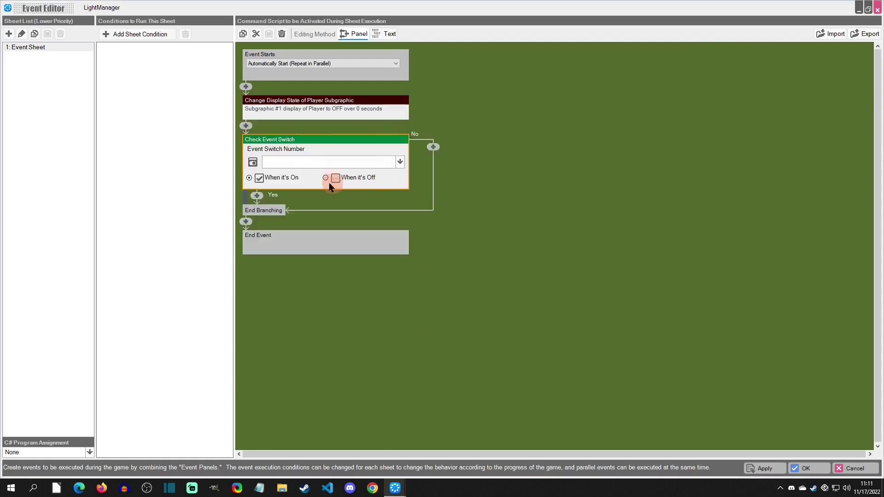
left_click(313, 165)
left_click(280, 216)
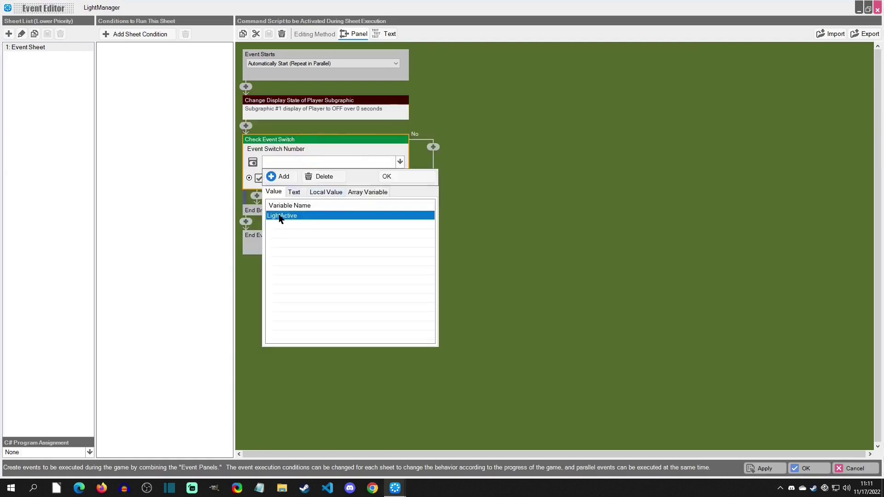
left_click(424, 177)
left_click(314, 203)
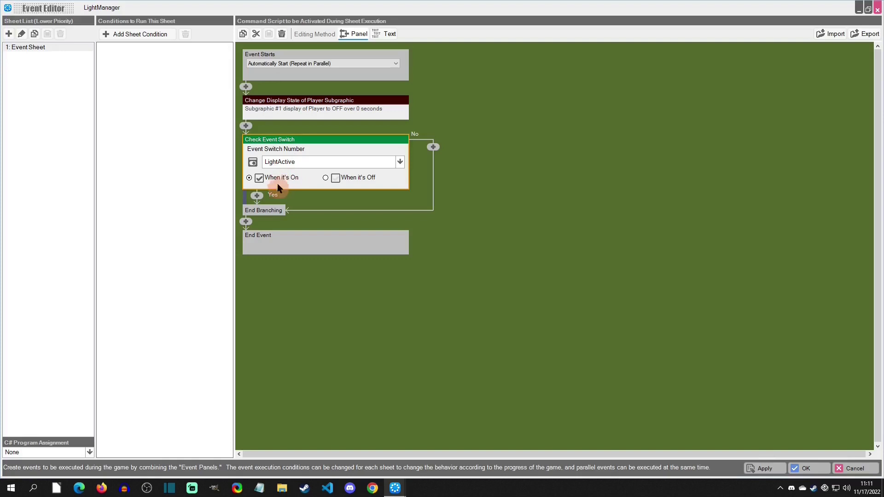
Step: Move the command hiding player subgraphic 1 into the switch check's No branch and paste a copy into its Yes branch
right_click(305, 104)
left_click(330, 106)
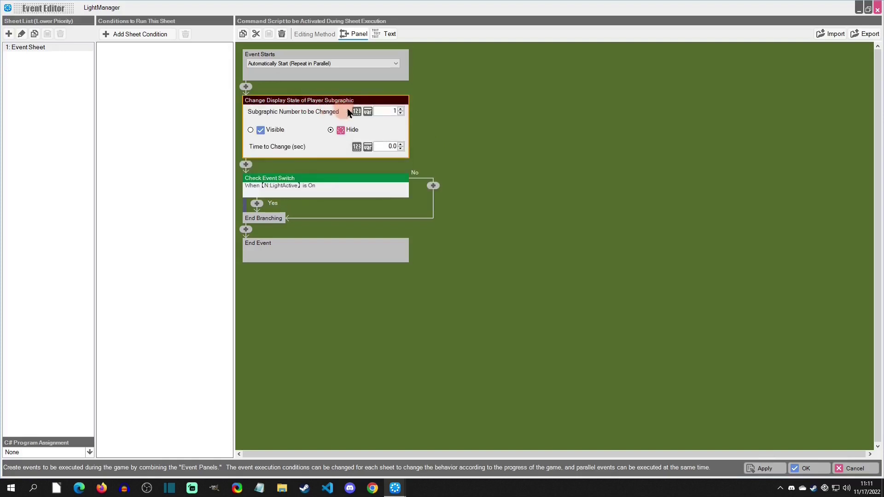
right_click(433, 108)
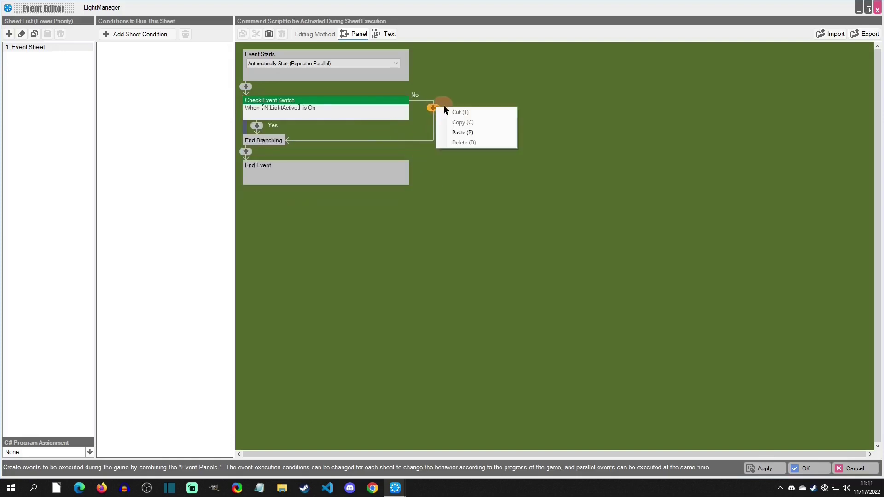
left_click(457, 134)
right_click(257, 126)
left_click(296, 151)
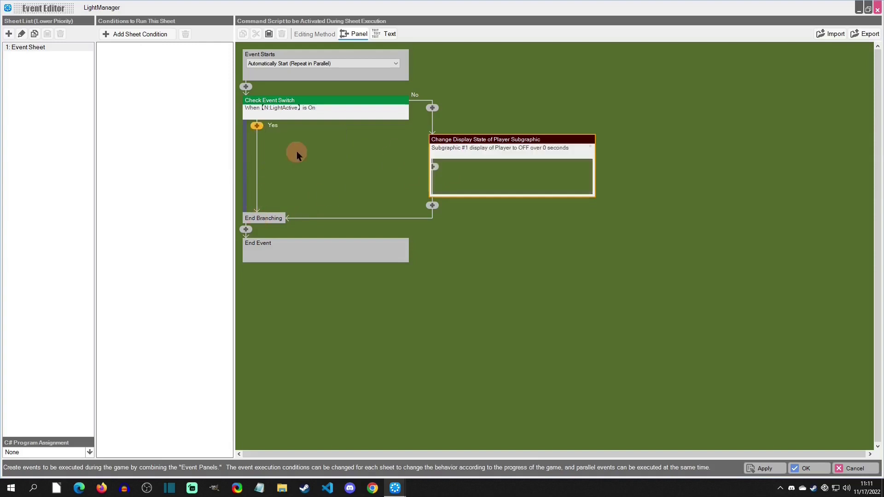
Step: Mute the sound and playtest the night map, walking the hero into the candleholder to pick it up and around the clearing
key("XF86AudioMute")
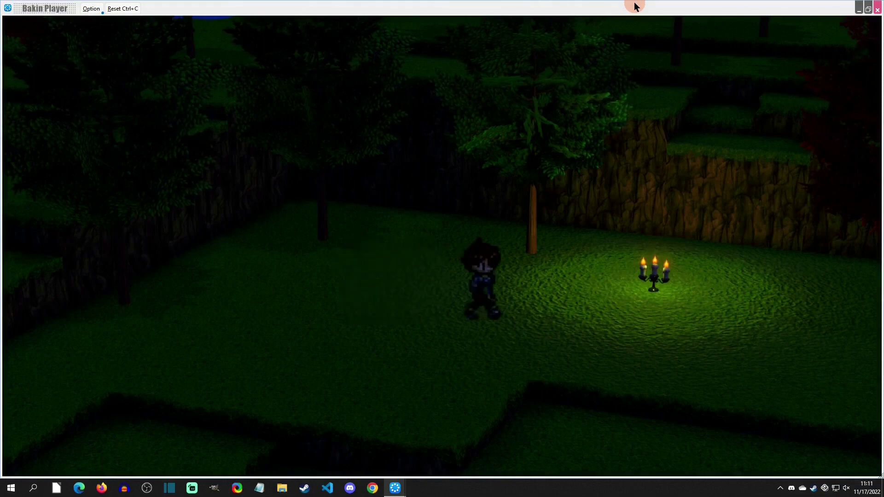
key("Right")
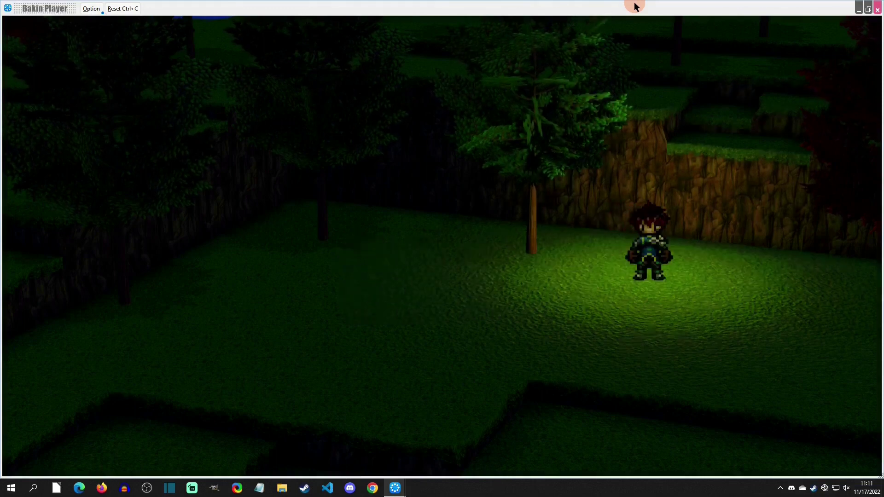
key("Down")
key("Left")
key("Left")
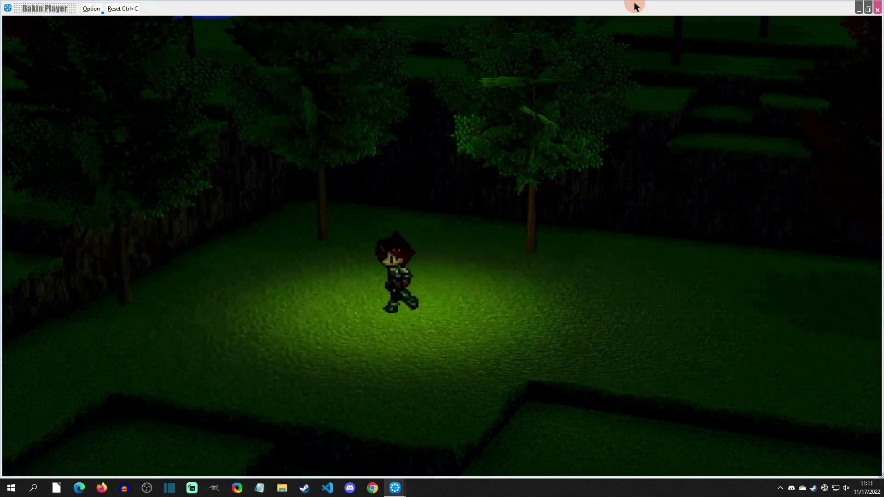
key("Up")
key("Right")
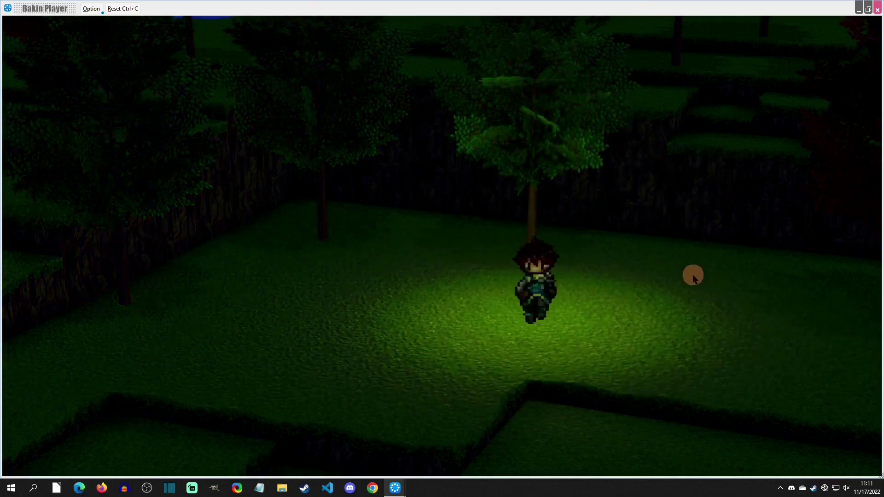
key("Left")
key("Right")
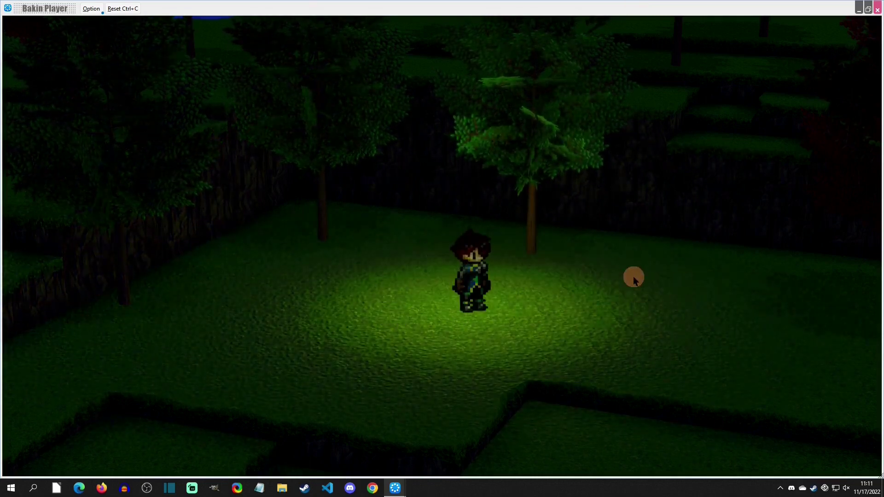
key("Right")
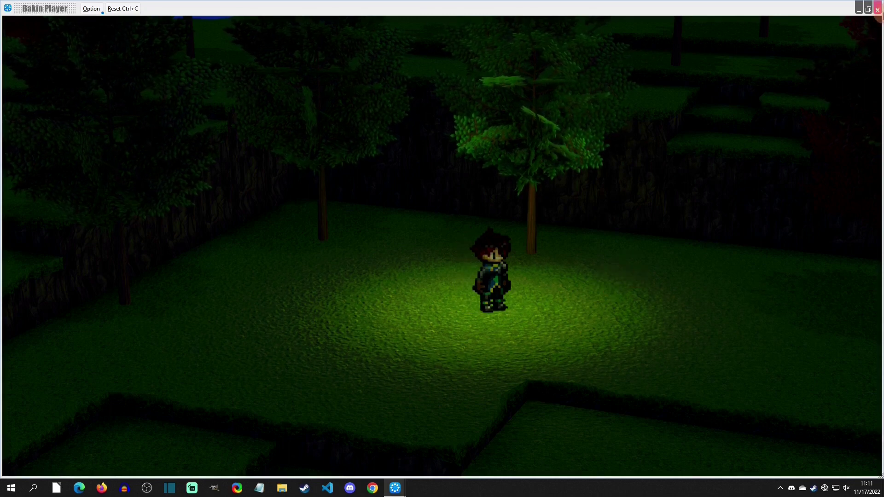
key("Left")
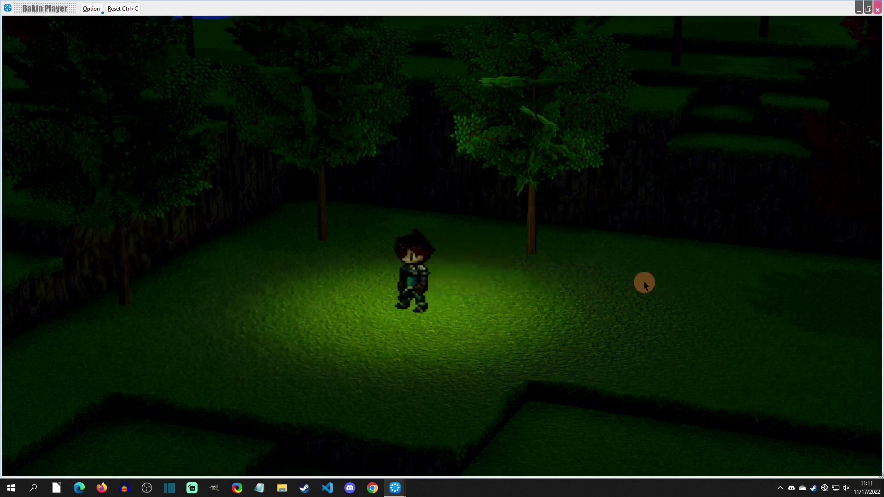
key("Down")
key("Right")
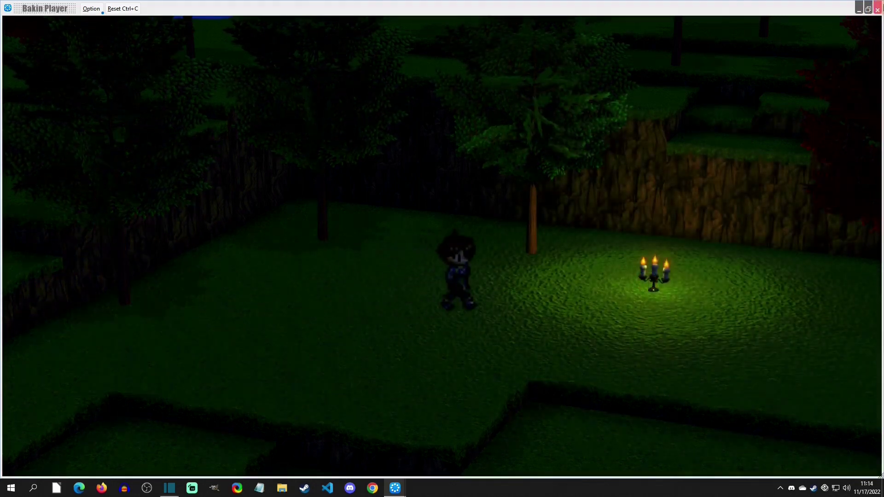
key("Right")
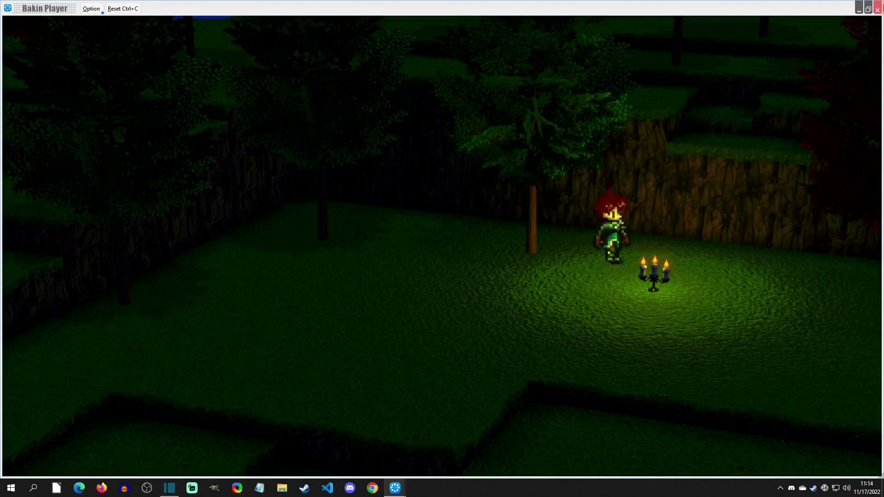
Step: Playtest the candleholder pickup again, interacting with it and walking the hero past the trees to examine the carried light
key("Left")
key("space")
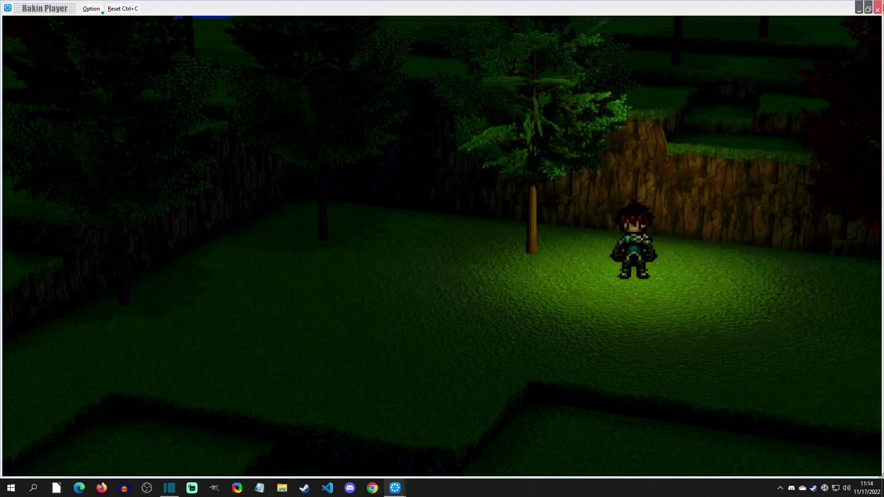
key("Right")
key("Down")
key("Left")
key("Up")
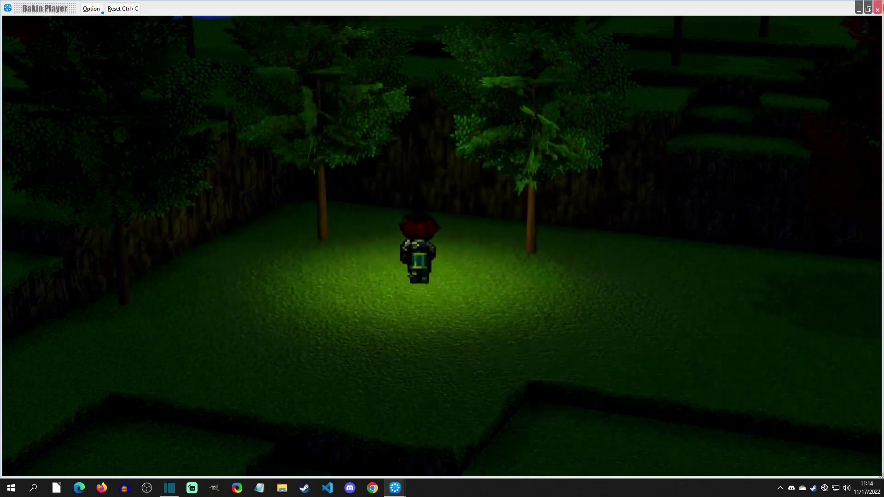
key("Left")
key("Down")
key("Right")
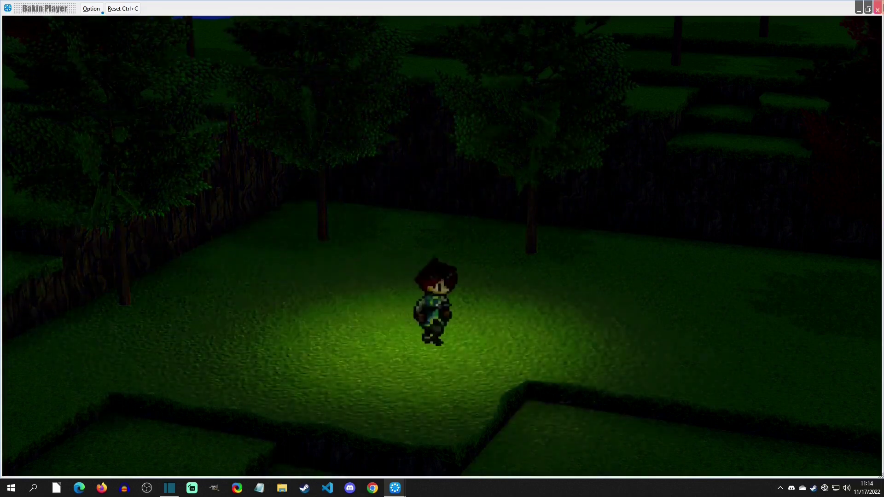
key("Up")
key("Up")
key("Left")
key("Down")
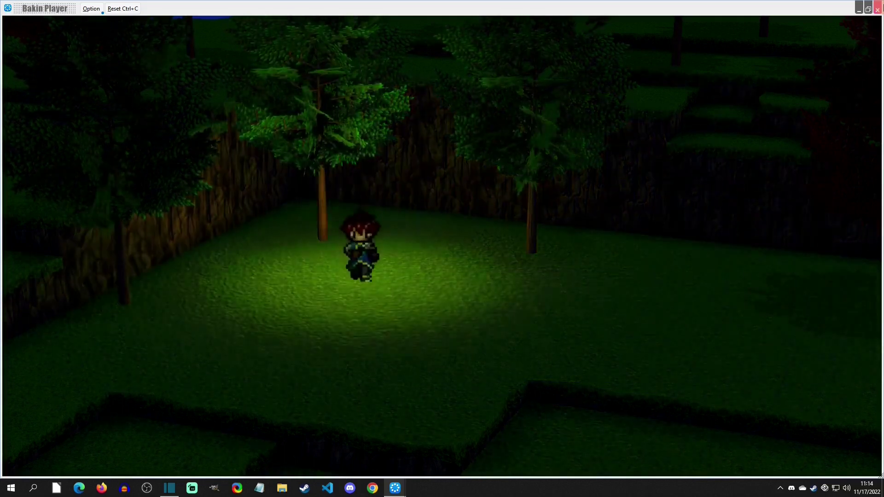
key("Right")
key("Left")
key("Up")
key("Right")
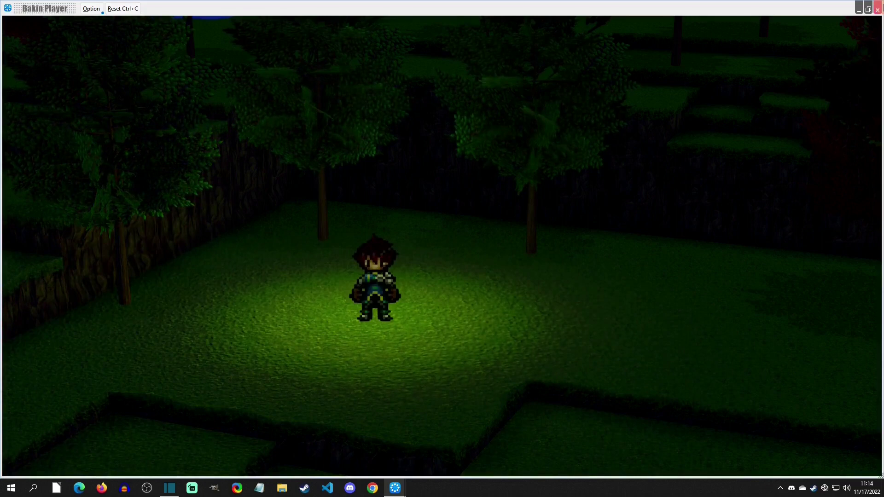